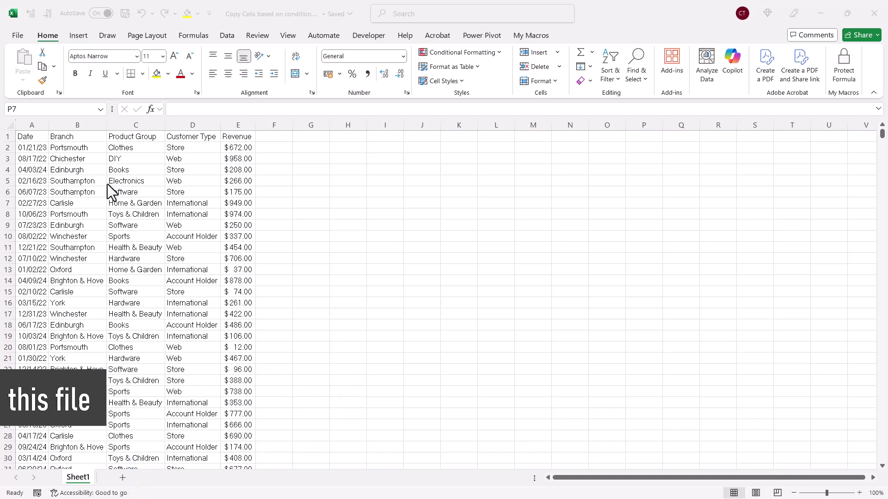
Step: Select cell C4 in the sales data and show the My Macros ribbon tab
{"action": "left_click", "coordinate": [132, 170]}
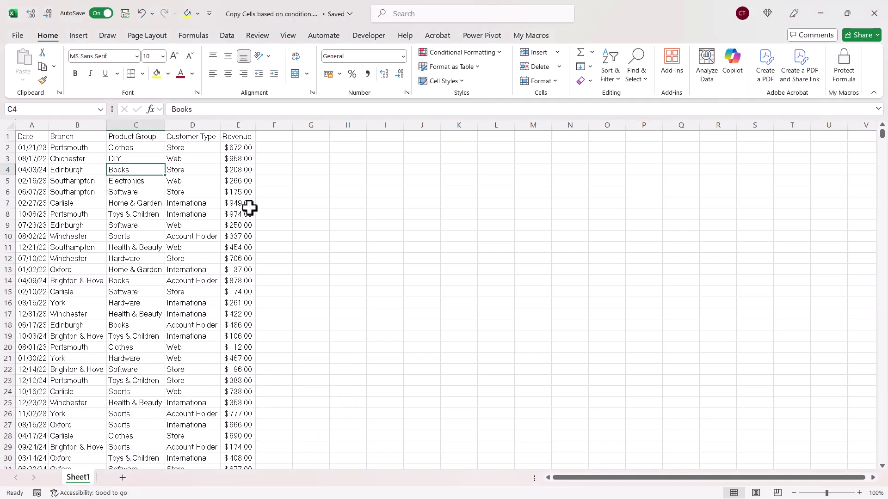
{"action": "left_click", "coordinate": [531, 37]}
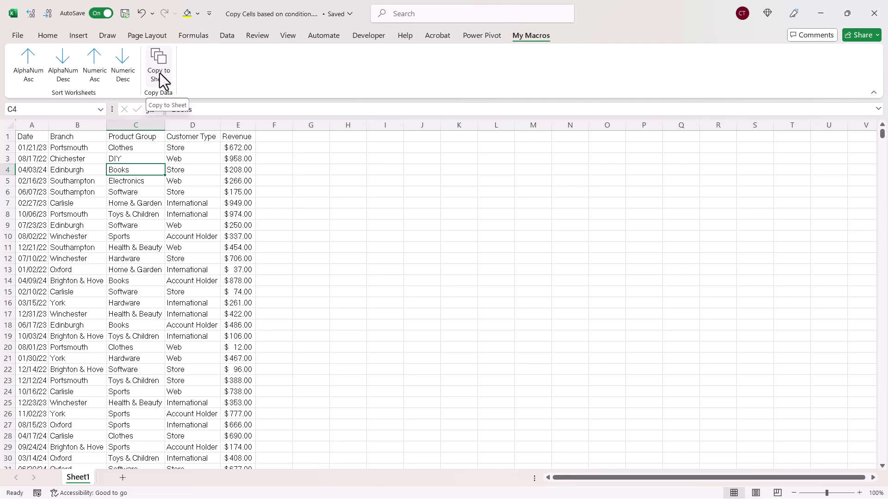
Step: Run Copy to Sheet with column 2 criterion York, copying matches into Filtered Records
{"action": "left_click", "coordinate": [159, 73]}
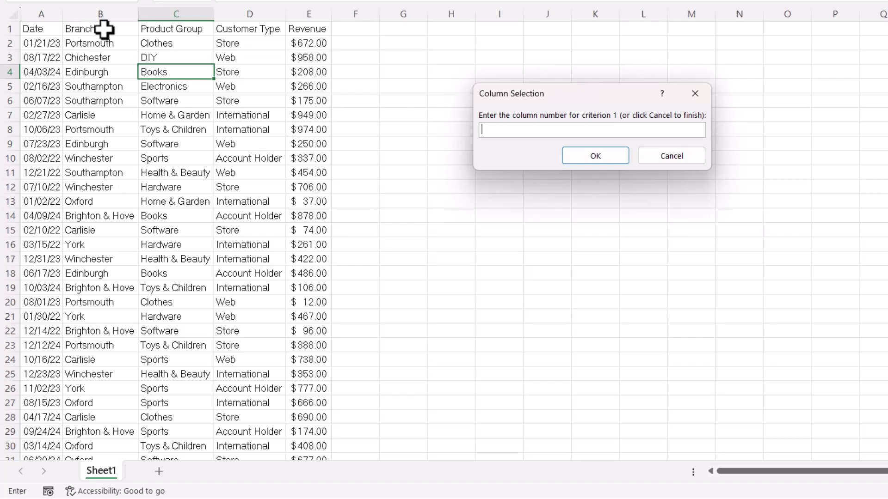
{"action": "type", "text": "2"}
{"action": "left_click", "coordinate": [572, 153]}
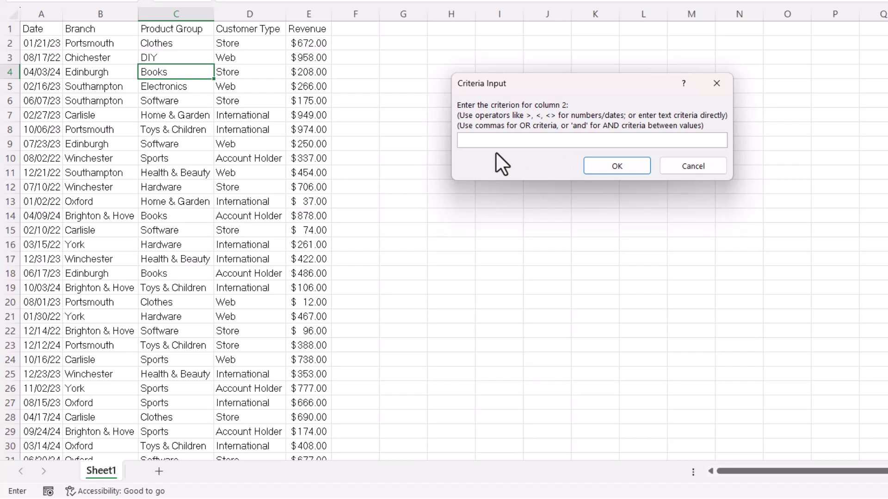
{"action": "type", "text": "York"}
{"action": "left_click", "coordinate": [615, 163]}
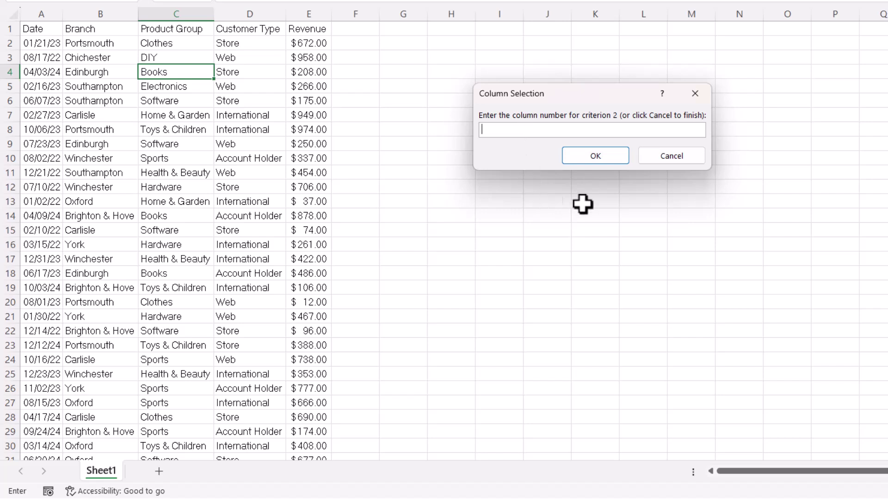
{"action": "left_click", "coordinate": [679, 155]}
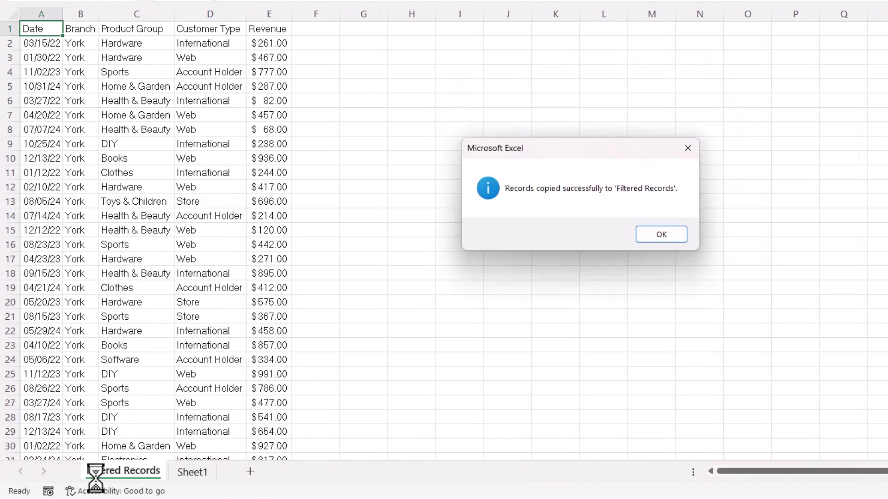
{"action": "left_click", "coordinate": [653, 235]}
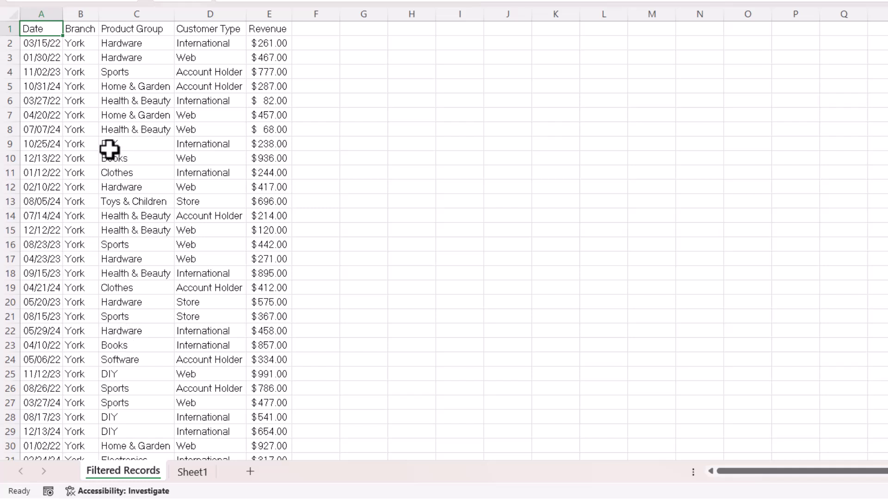
Step: Rename the Filtered Records sheet to York and return to Sheet1
{"action": "double_click", "coordinate": [118, 468]}
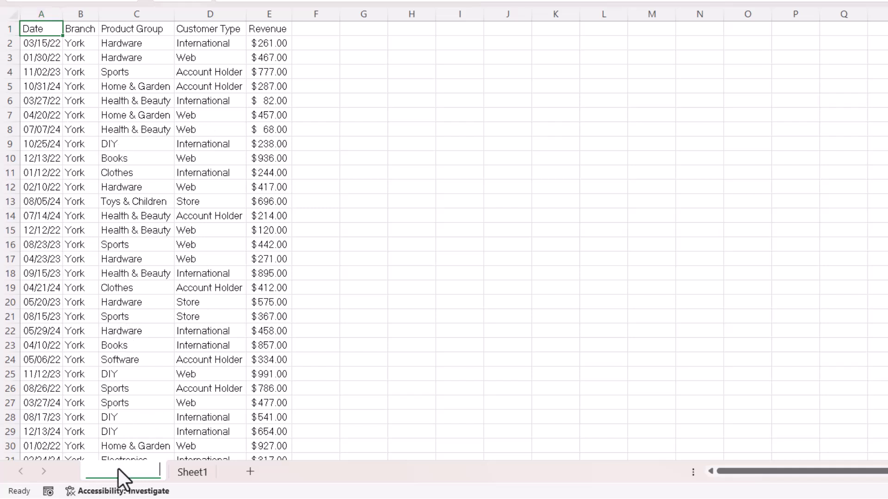
{"action": "type", "text": "York"}
{"action": "key", "text": "Return"}
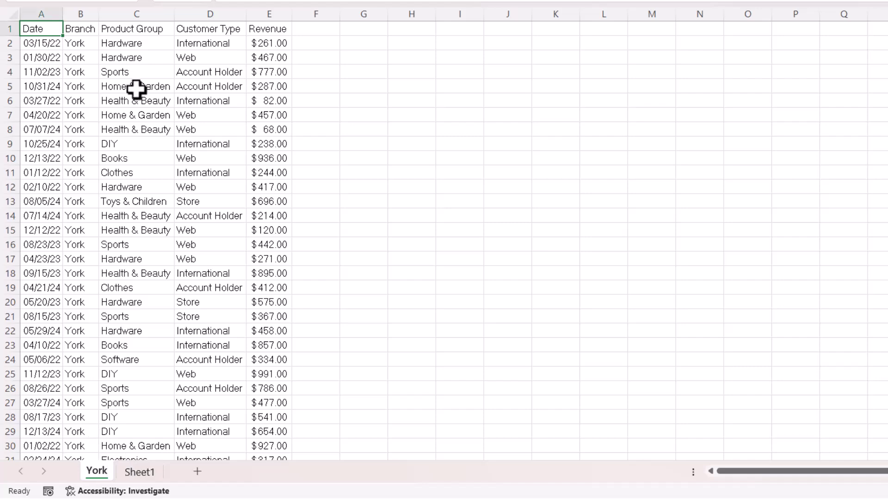
{"action": "left_click", "coordinate": [140, 474]}
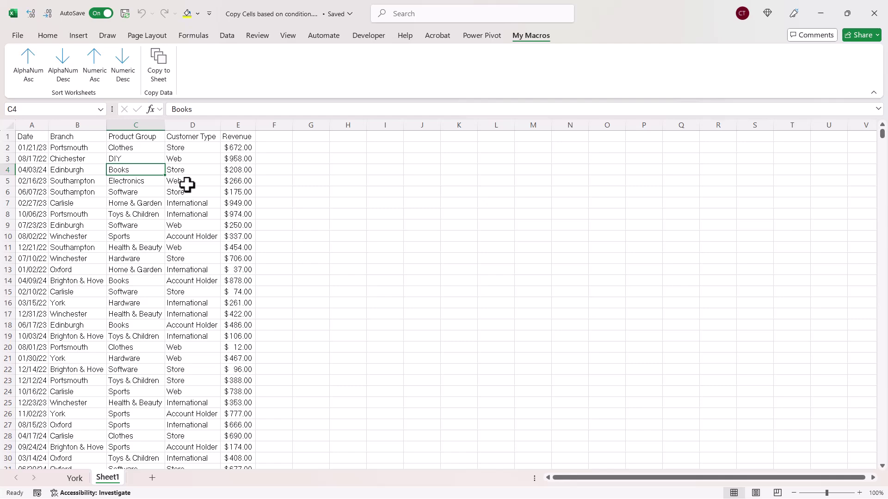
Step: Run Copy to Sheet with criteria column 2 = York and column 4 = Web
{"action": "left_click", "coordinate": [162, 78]}
{"action": "type", "text": "2"}
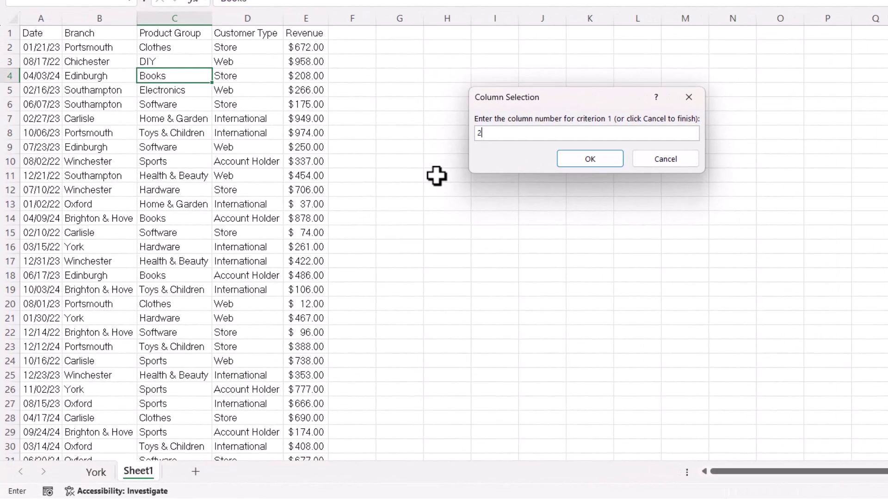
{"action": "left_click", "coordinate": [587, 157]}
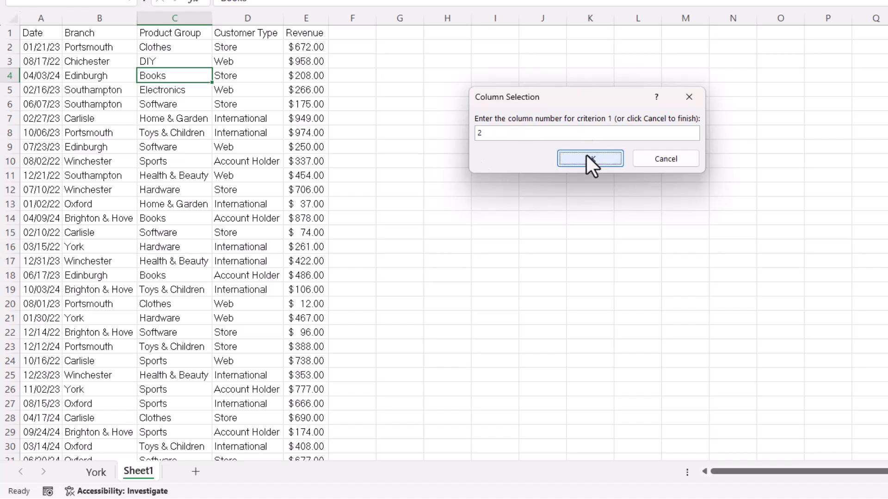
{"action": "type", "text": "Y"}
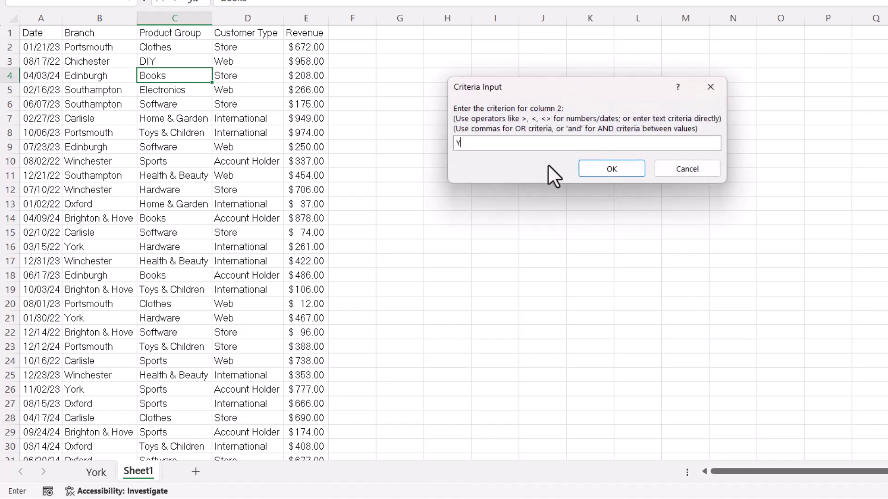
{"action": "type", "text": "ork"}
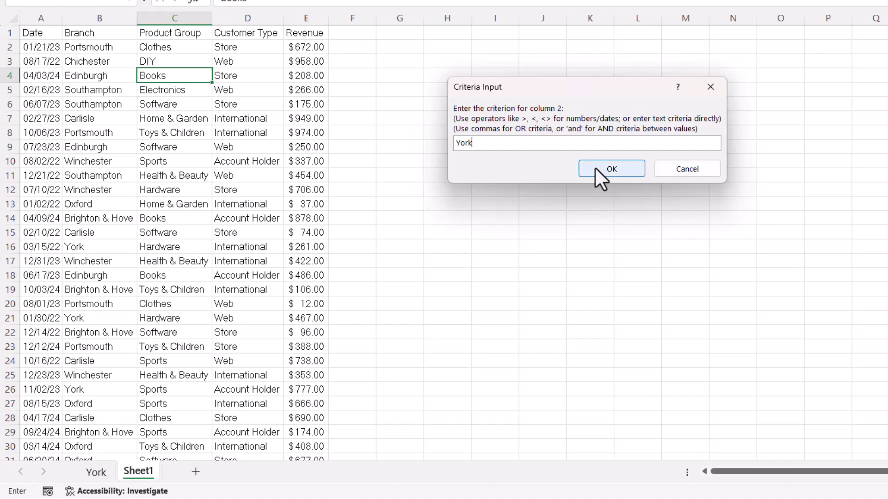
{"action": "left_click", "coordinate": [596, 169]}
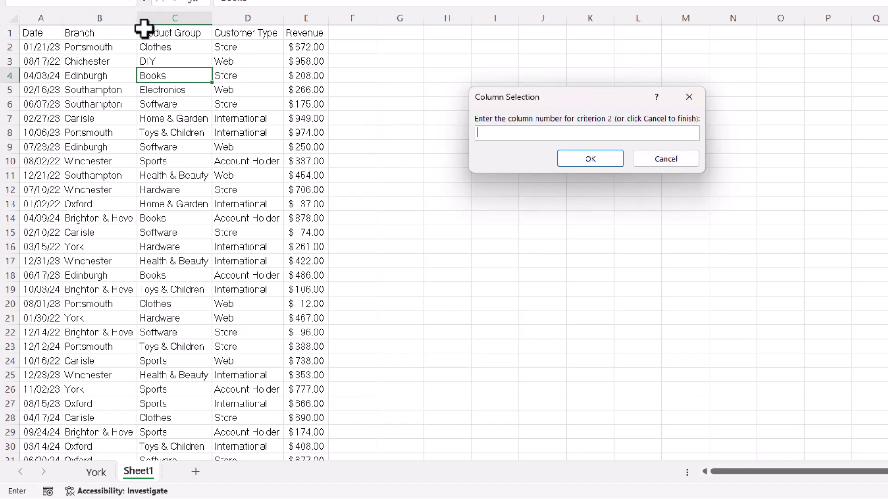
{"action": "type", "text": "4"}
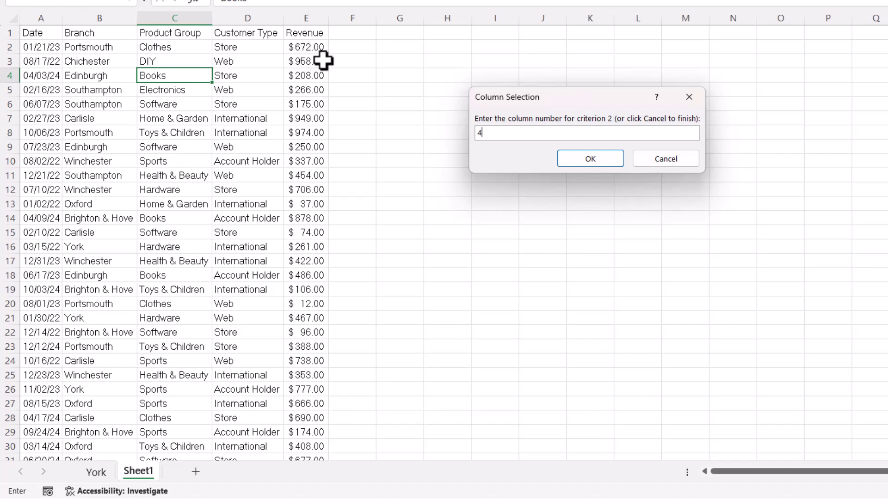
{"action": "left_click", "coordinate": [578, 159]}
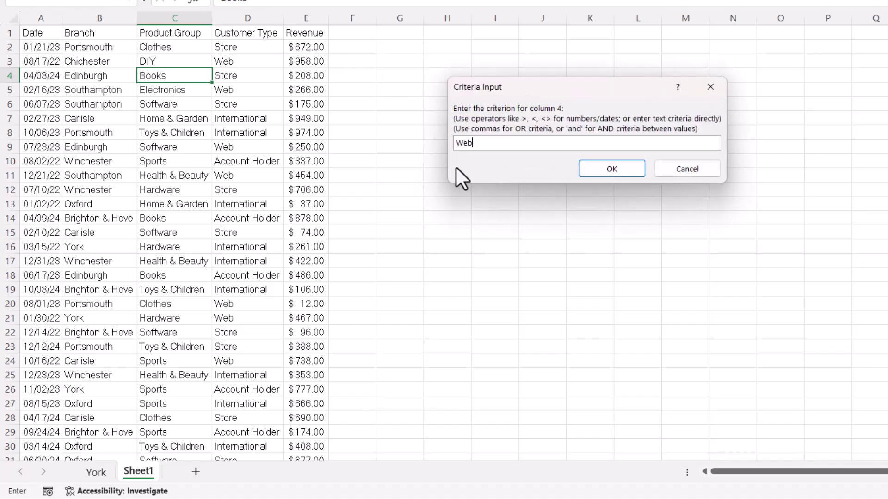
{"action": "left_click", "coordinate": [603, 164]}
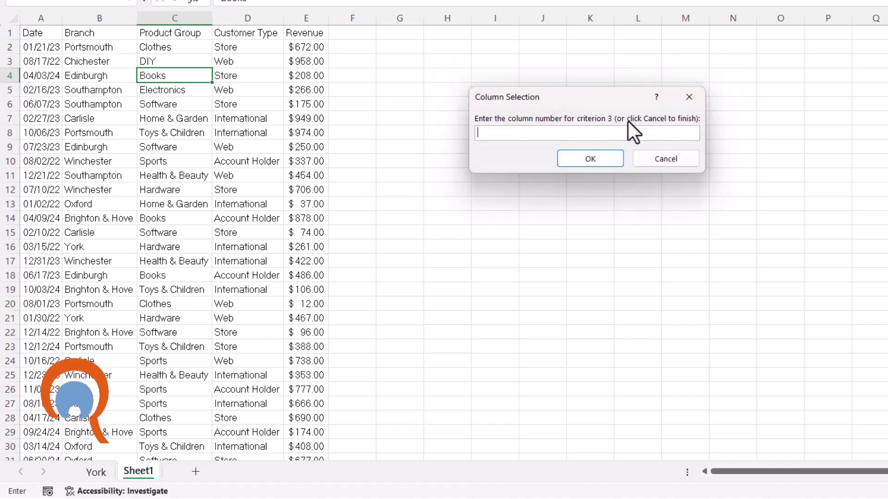
{"action": "left_click", "coordinate": [669, 159]}
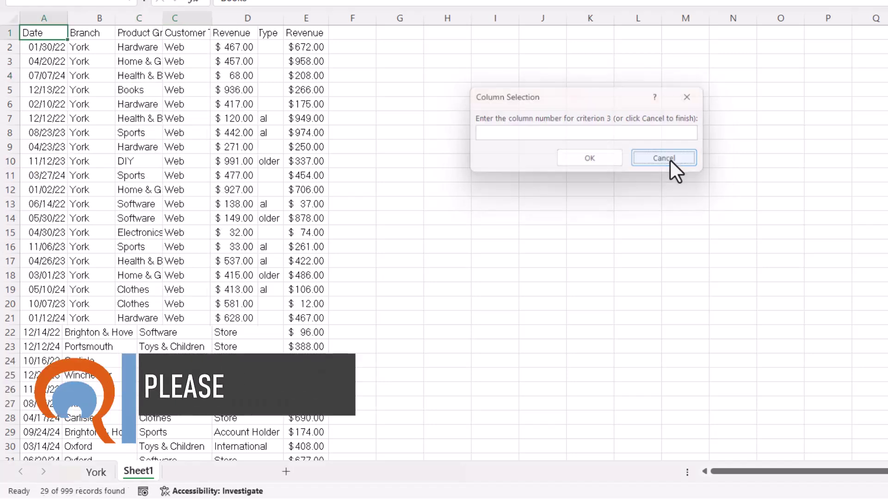
{"action": "left_click", "coordinate": [662, 236]}
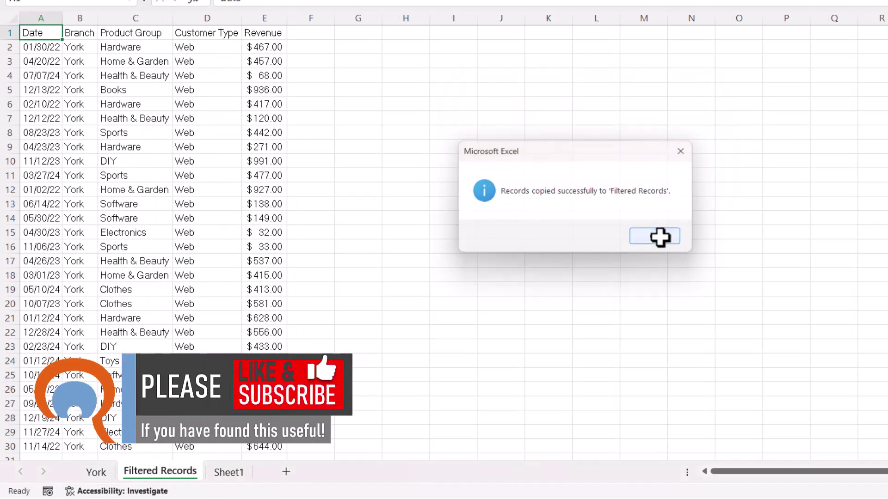
Step: Rename the new Filtered Records sheet to York Web and return to Sheet1
{"action": "double_click", "coordinate": [151, 473]}
{"action": "type", "text": "York"}
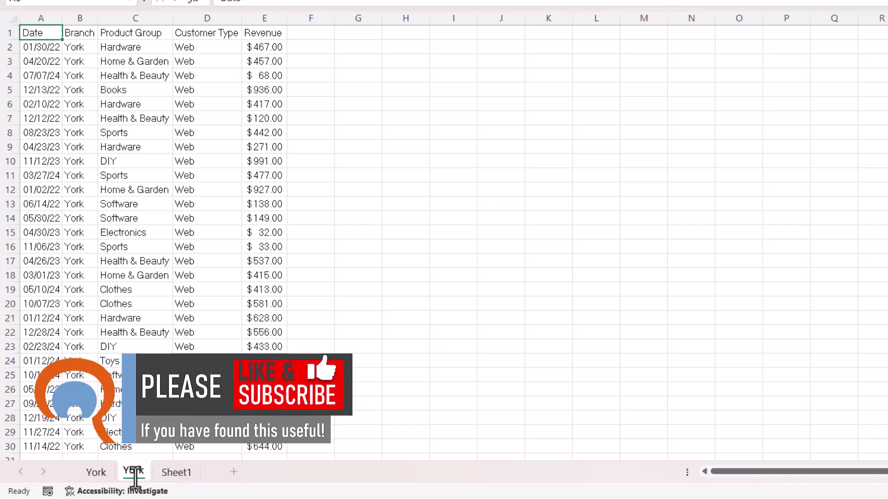
{"action": "type", "text": " Web"}
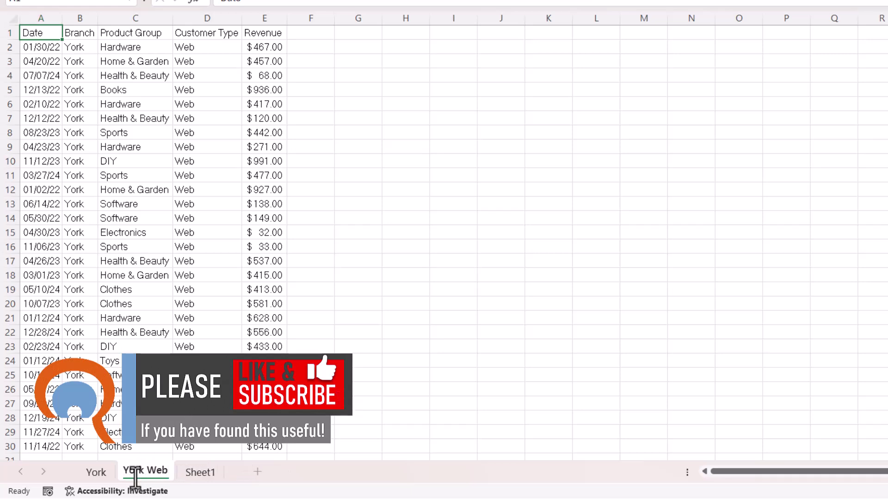
{"action": "key", "text": "Return"}
{"action": "left_click", "coordinate": [206, 472]}
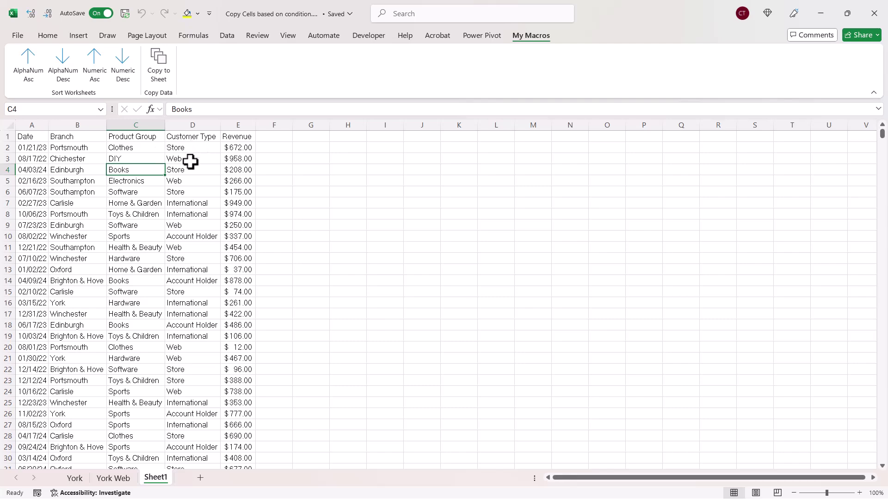
Step: Copy records with column 4 criterion Store,Web to a new sheet, then return to Sheet1
{"action": "left_click", "coordinate": [152, 76]}
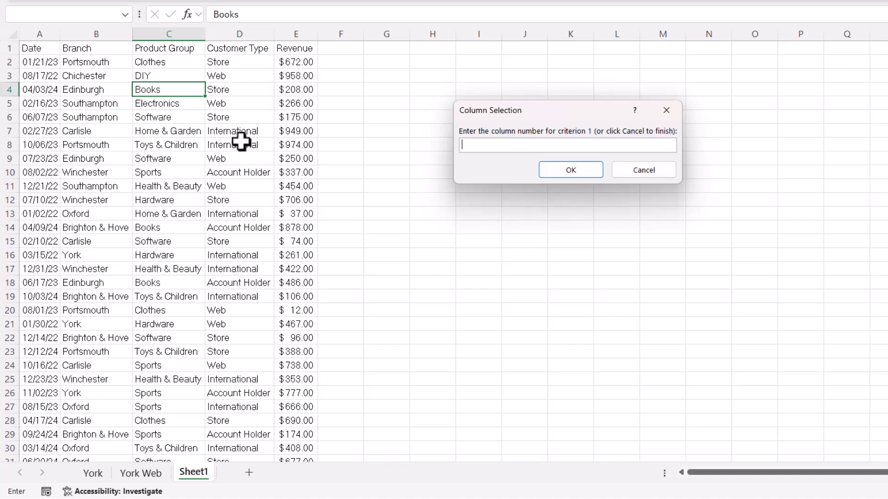
{"action": "type", "text": "4"}
{"action": "left_click", "coordinate": [557, 172]}
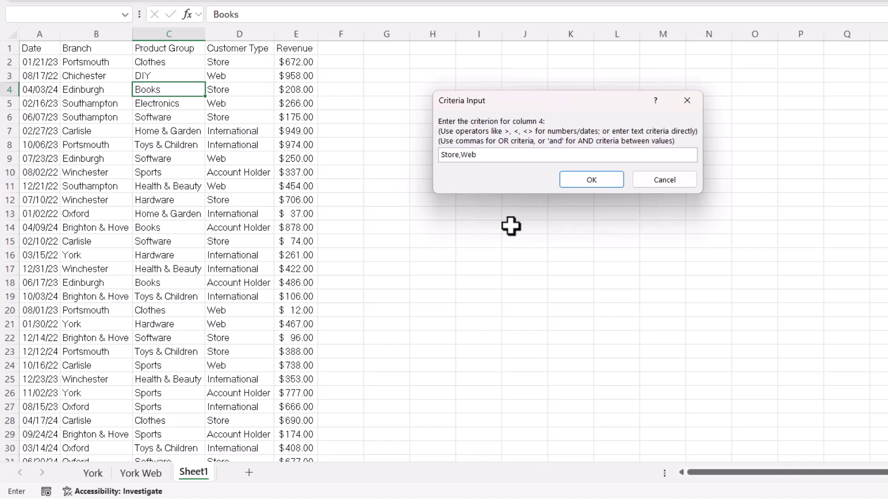
{"action": "left_click", "coordinate": [572, 180]}
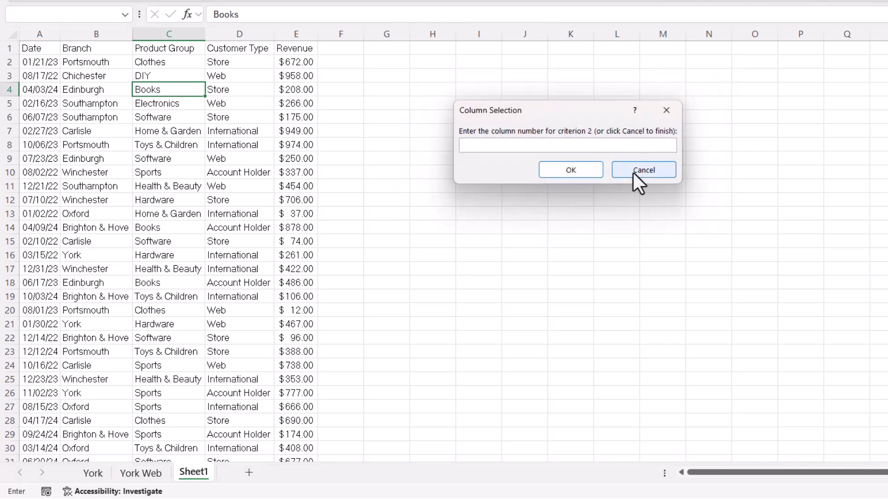
{"action": "left_click", "coordinate": [634, 173]}
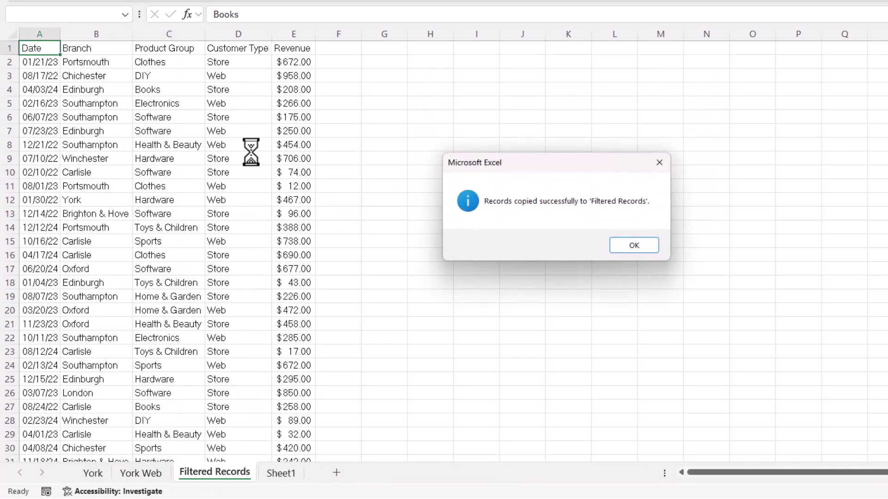
{"action": "left_click", "coordinate": [642, 248]}
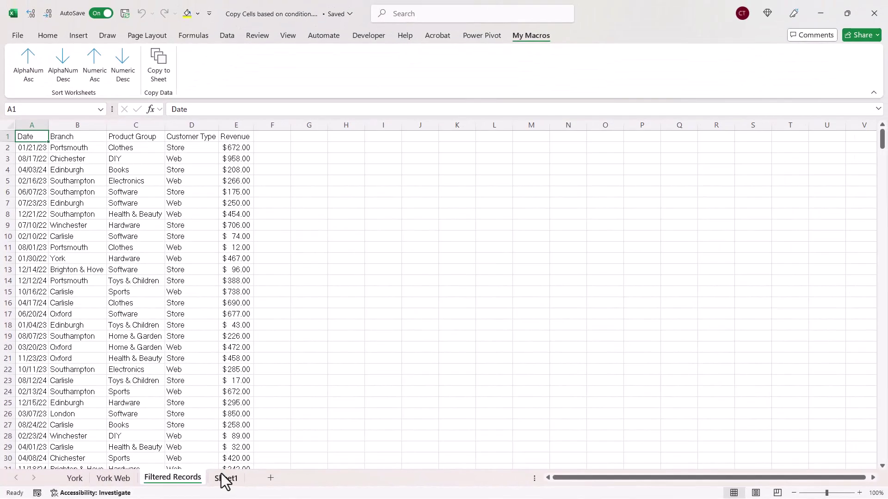
{"action": "left_click", "coordinate": [281, 473]}
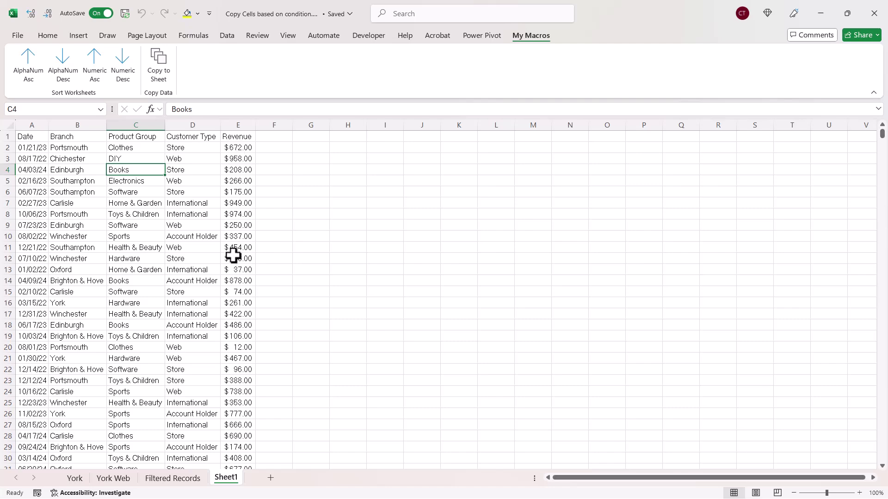
Step: Copy records with Revenue (column 5) above $500, replacing the old Filtered Records sheet
{"action": "left_click", "coordinate": [158, 67]}
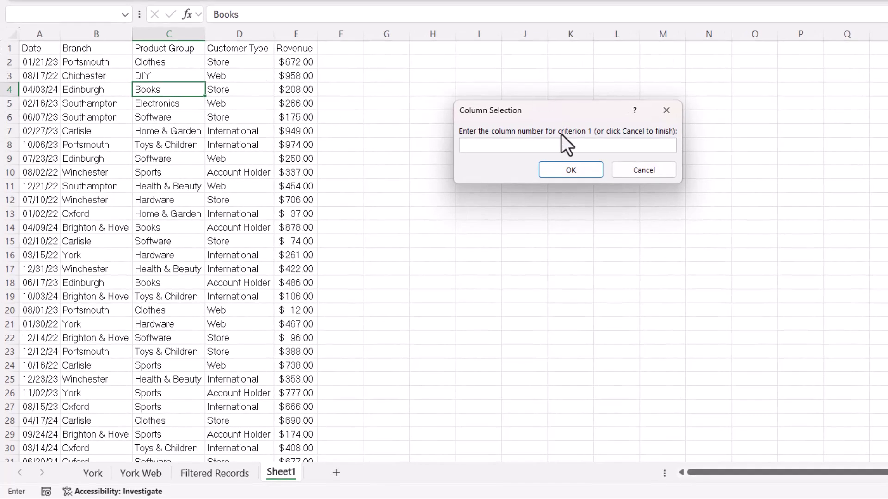
{"action": "type", "text": "5"}
{"action": "left_click", "coordinate": [586, 172]}
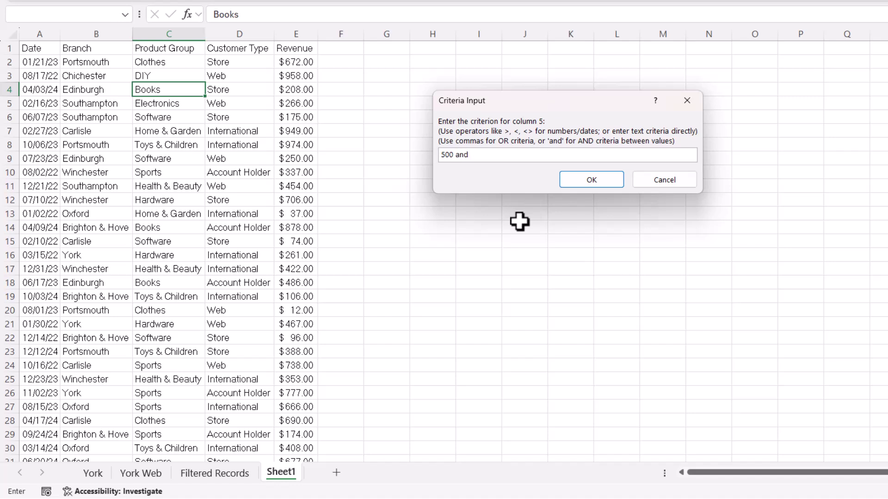
{"action": "left_click", "coordinate": [592, 179]}
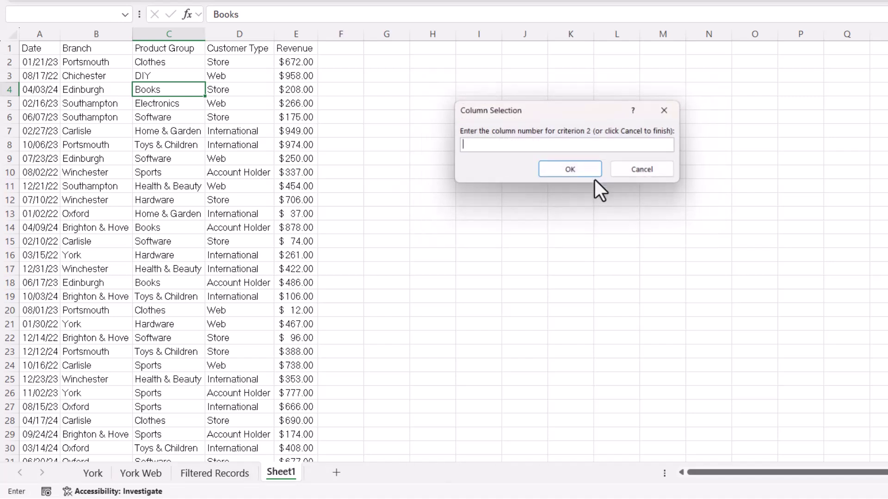
{"action": "left_click", "coordinate": [643, 172]}
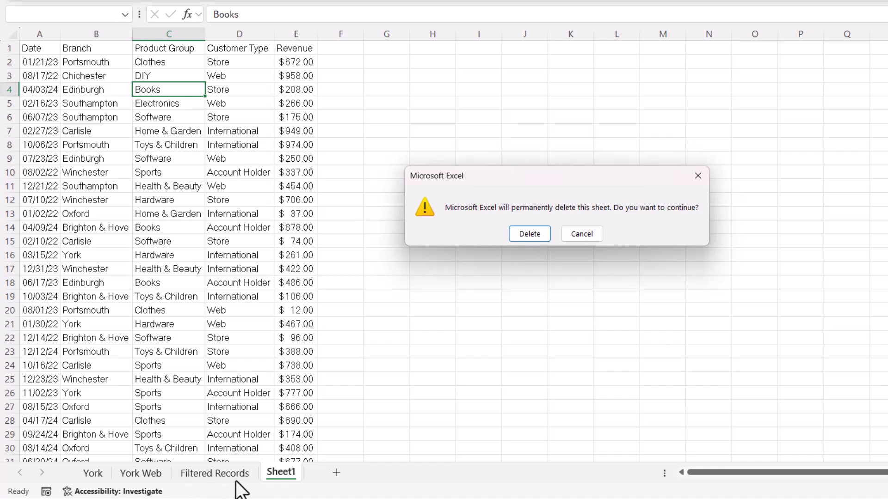
{"action": "left_click", "coordinate": [529, 233]}
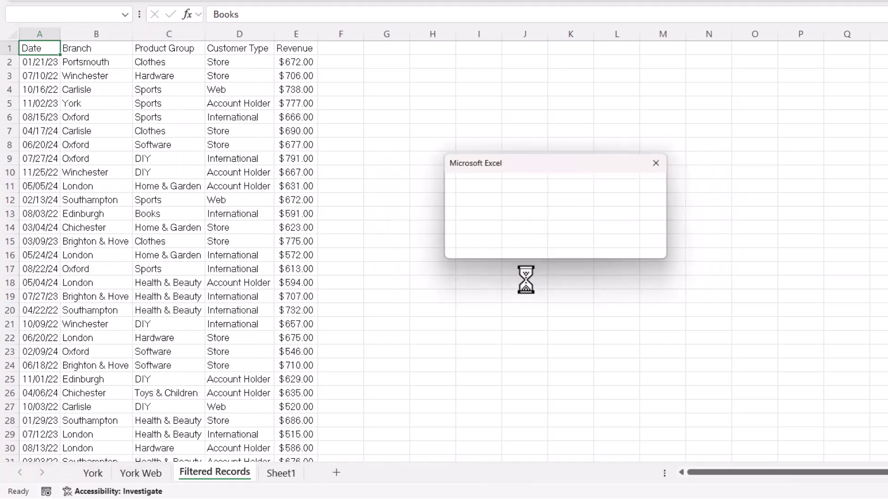
{"action": "left_click", "coordinate": [630, 245]}
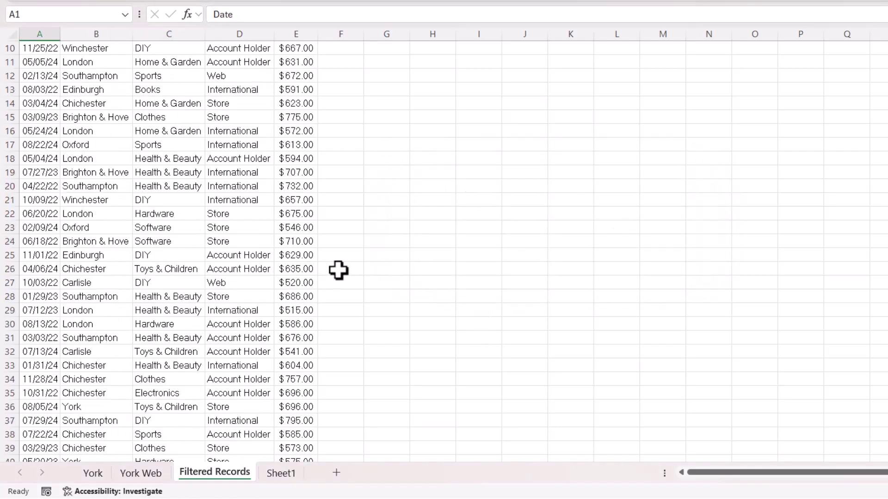
{"action": "scroll", "coordinate": [338, 271], "scroll_direction": "down", "scroll_amount": 3}
{"action": "scroll", "coordinate": [338, 268], "scroll_direction": "up", "scroll_amount": 6}
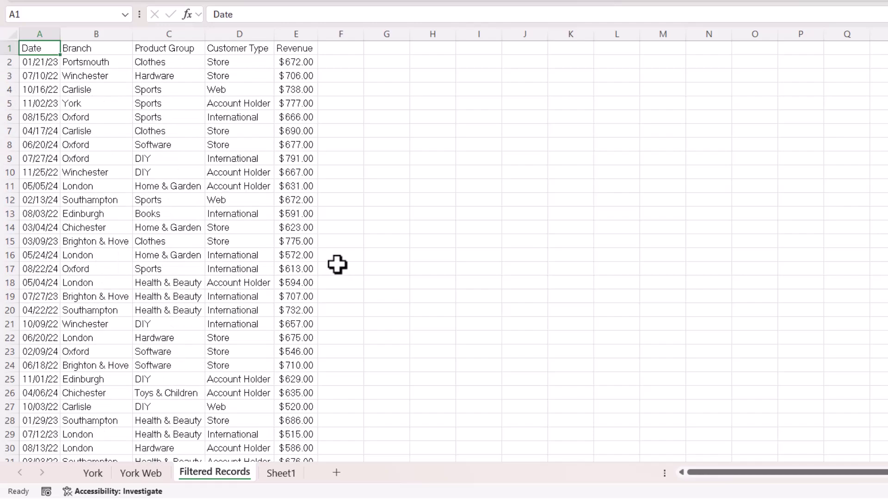
Step: From Sheet1, run Copy to Sheet with column 1 criterion >=09/01/24
{"action": "left_click", "coordinate": [292, 474]}
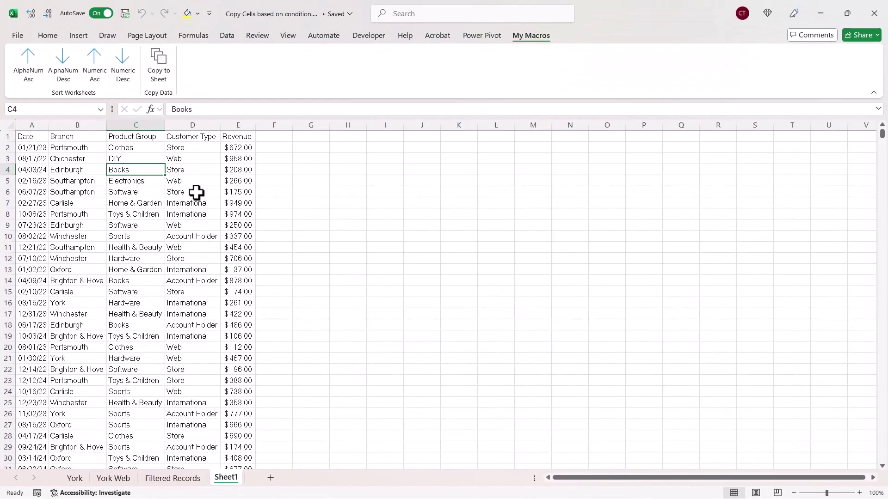
{"action": "left_click", "coordinate": [158, 65]}
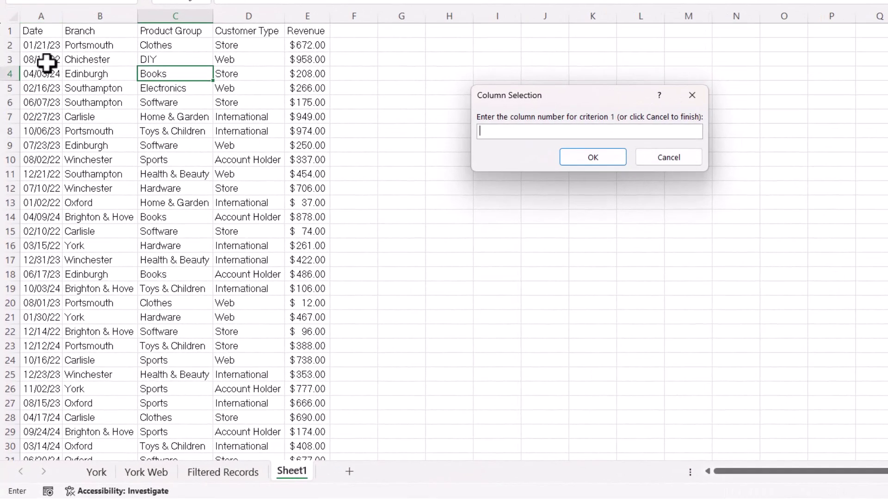
{"action": "type", "text": "1"}
{"action": "left_click", "coordinate": [589, 152]}
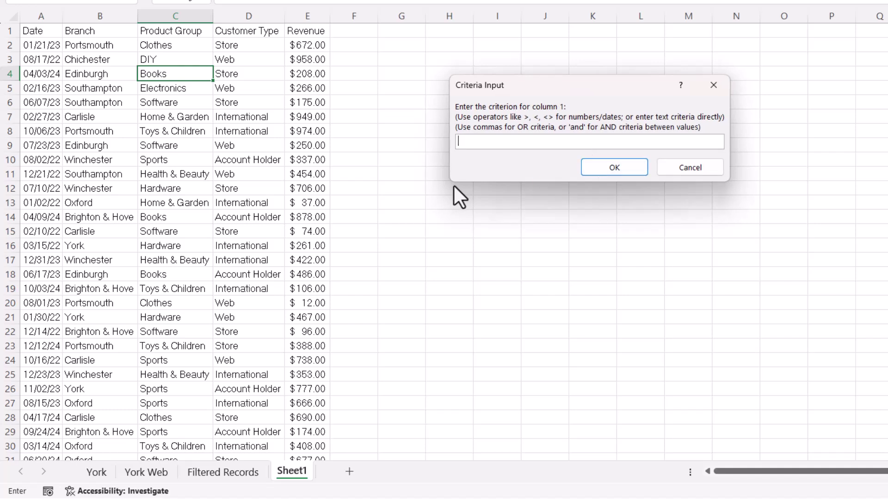
{"action": "type", "text": ">=09/01/24"}
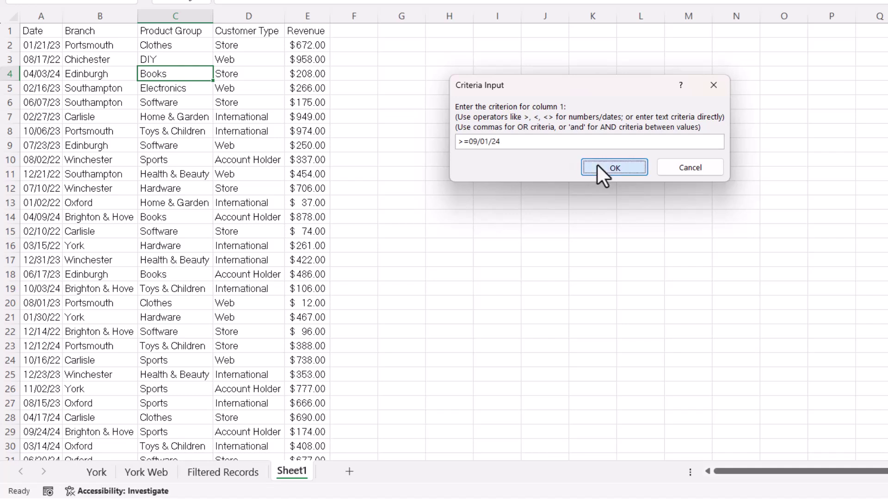
{"action": "left_click", "coordinate": [596, 167]}
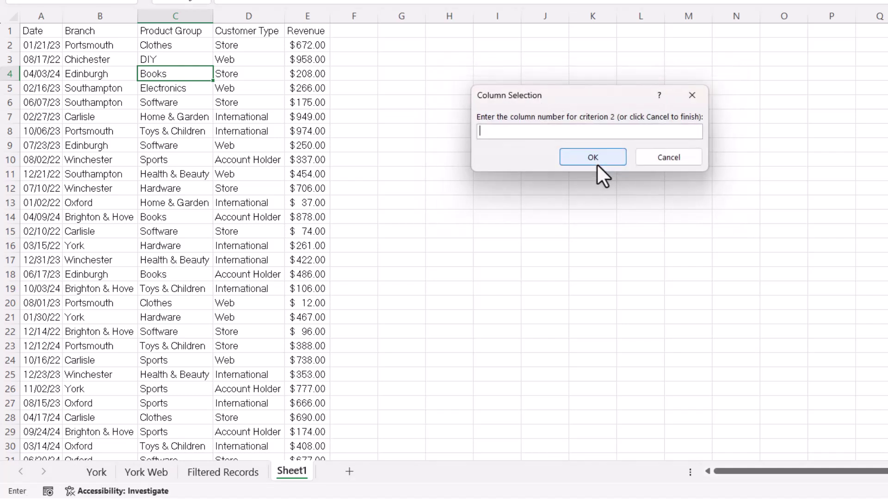
{"action": "left_click", "coordinate": [667, 158]}
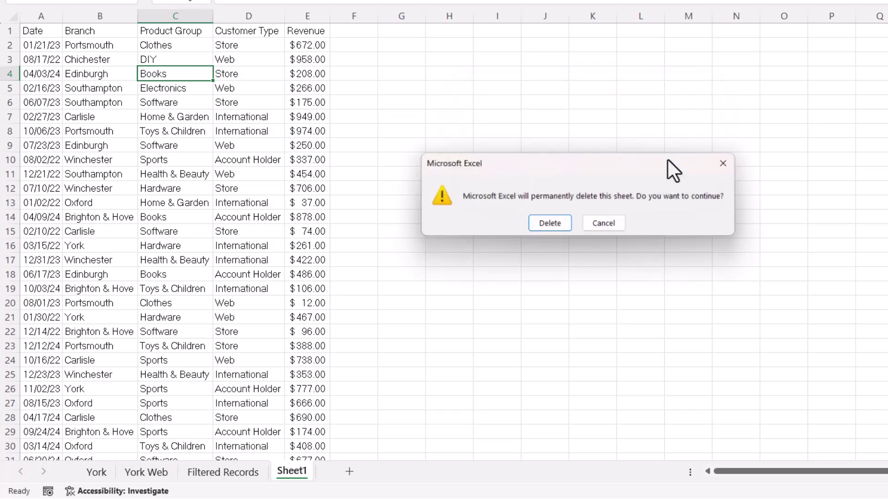
Step: Confirm replacing the old sheet, review the records dated 09/01/24 or later, and return to Sheet1
{"action": "left_click", "coordinate": [552, 222]}
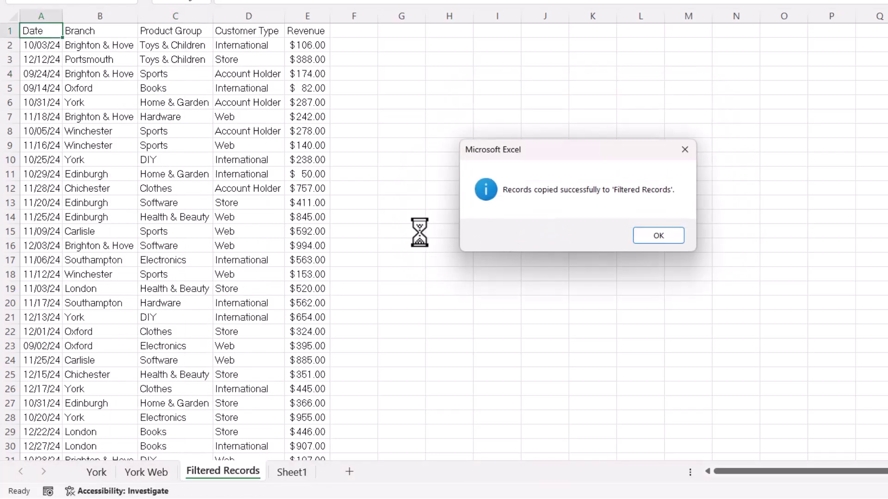
{"action": "left_click", "coordinate": [658, 236]}
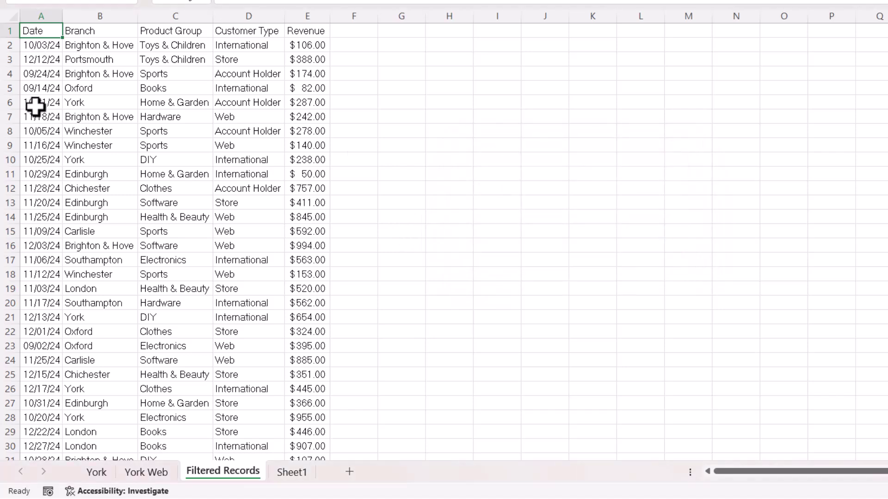
{"action": "scroll", "coordinate": [44, 299], "scroll_direction": "down", "scroll_amount": 5}
{"action": "scroll", "coordinate": [44, 298], "scroll_direction": "up", "scroll_amount": 5}
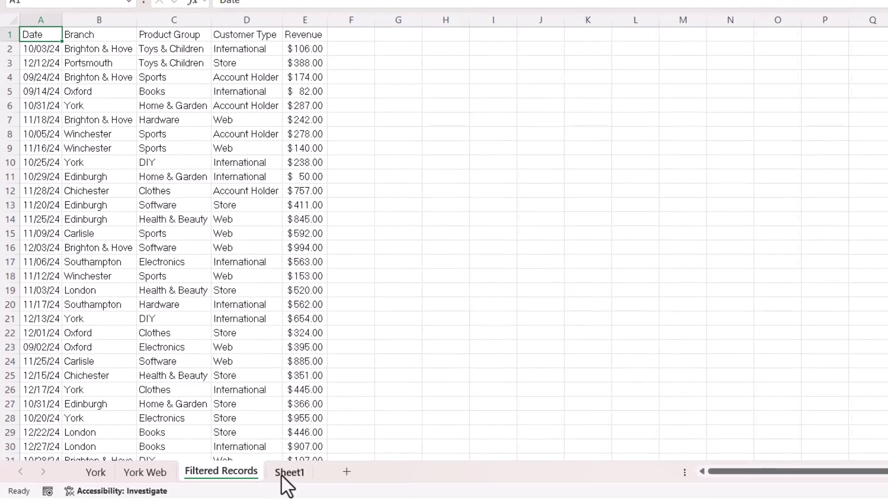
{"action": "left_click", "coordinate": [281, 474]}
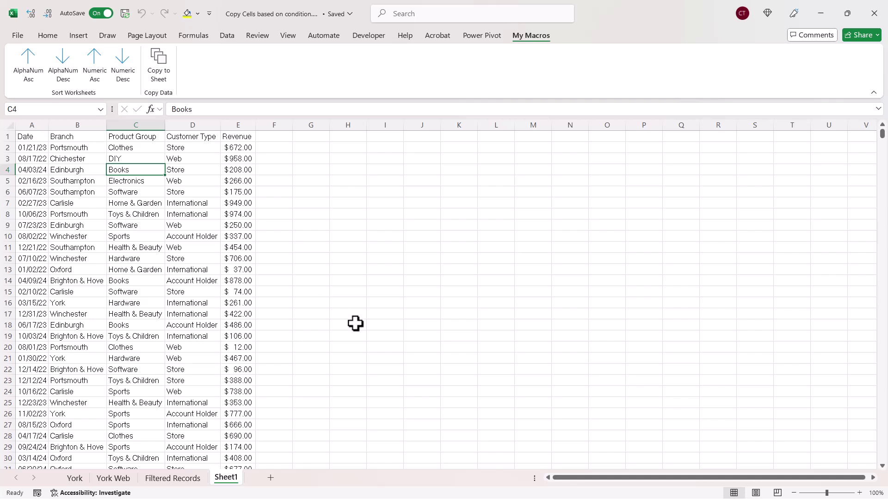
Step: Open and close the VBA editor with Alt+F11, then view the Developer tab's tools
{"action": "key", "text": "alt+F11"}
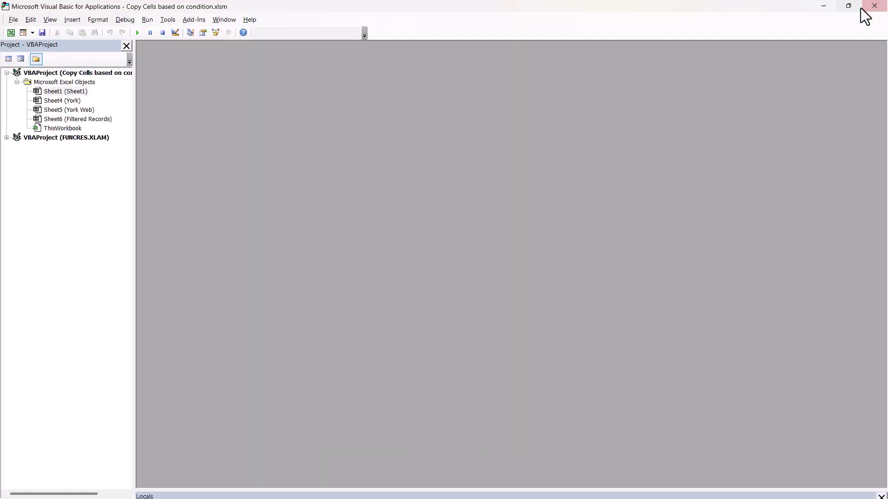
{"action": "left_click", "coordinate": [874, 6]}
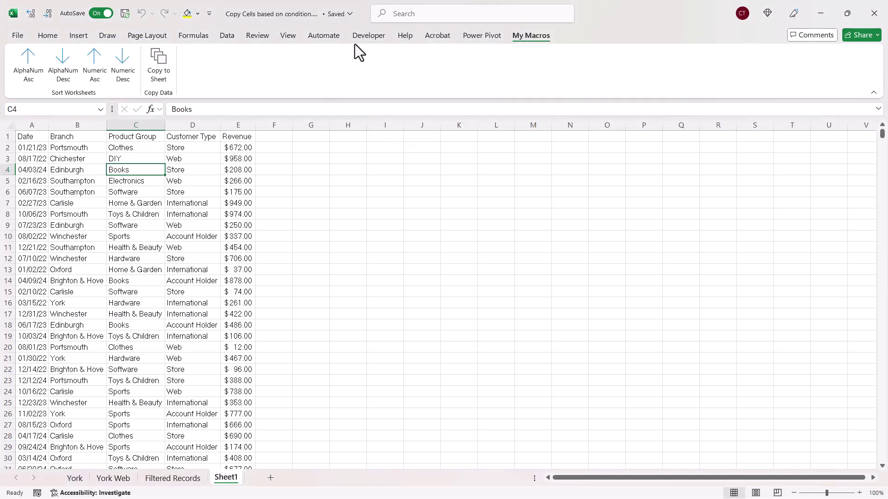
{"action": "left_click", "coordinate": [365, 37]}
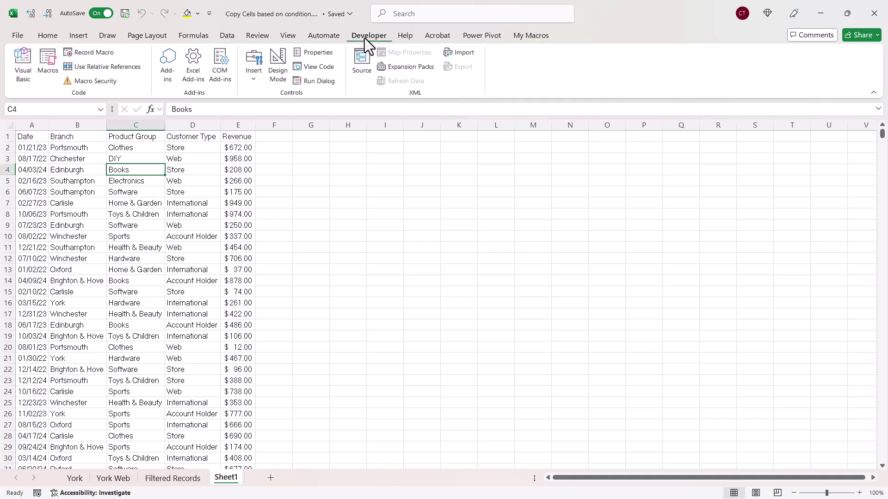
{"action": "left_click", "coordinate": [336, 38]}
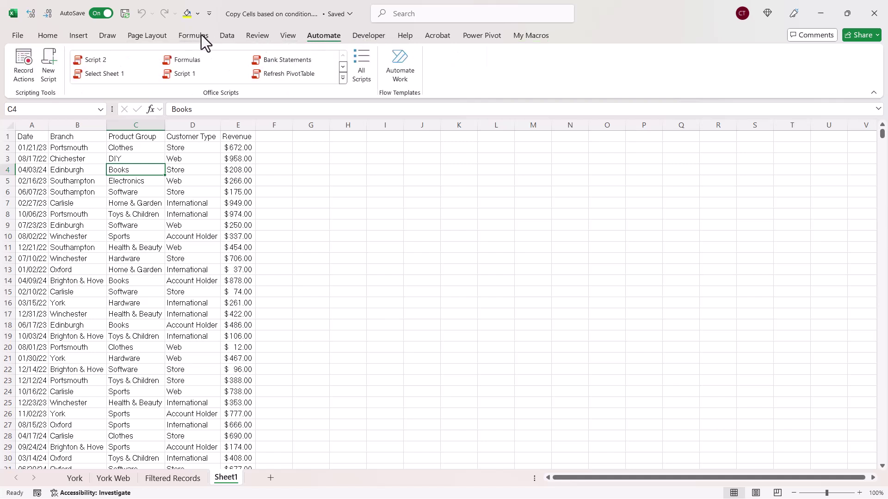
Step: Enable the Developer tab in Customize the Ribbon and show its tools
{"action": "right_click", "coordinate": [309, 35]}
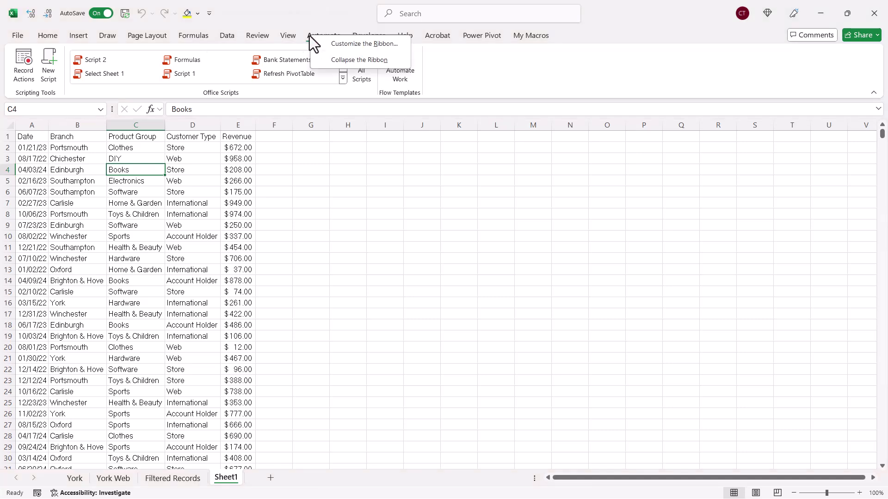
{"action": "left_click", "coordinate": [335, 44]}
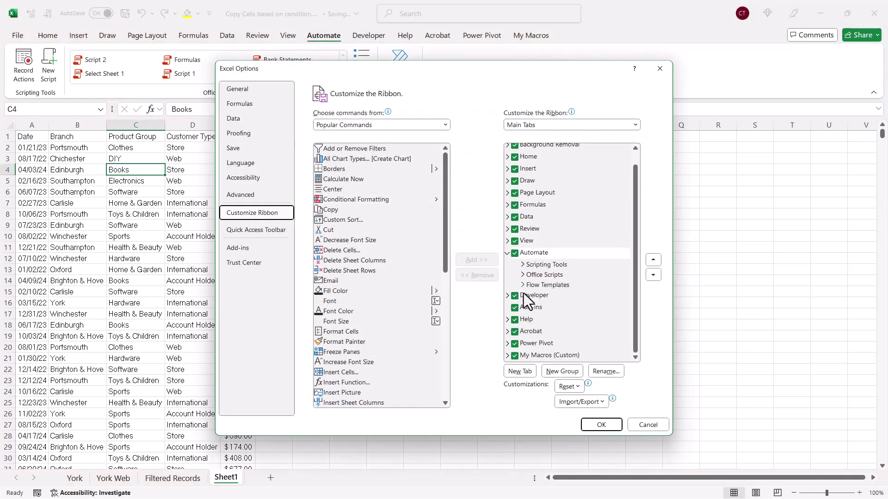
{"action": "left_click", "coordinate": [514, 296]}
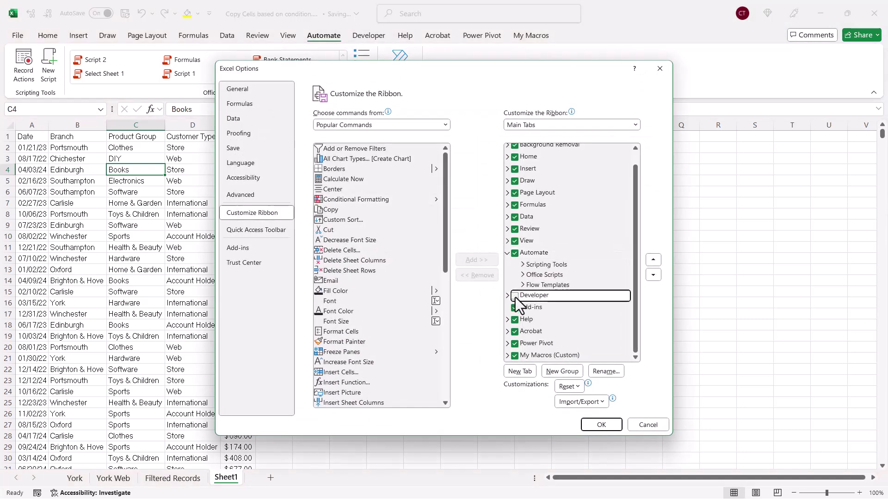
{"action": "left_click", "coordinate": [596, 425]}
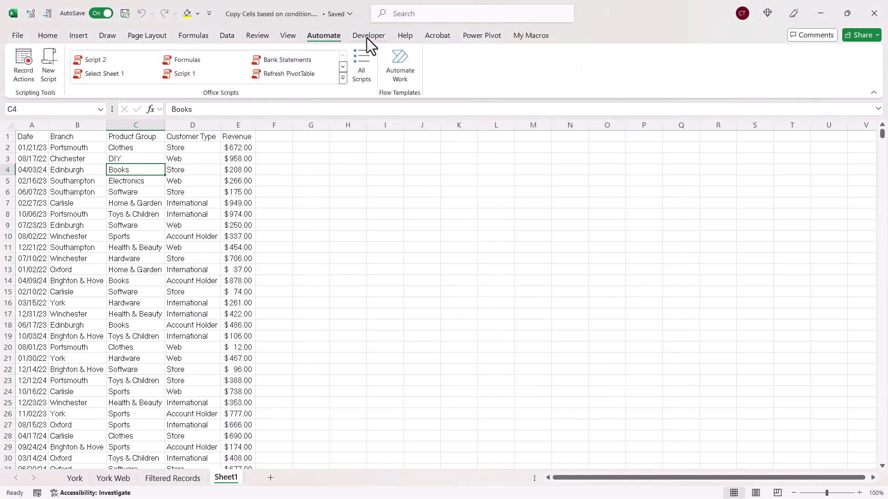
{"action": "left_click", "coordinate": [367, 38]}
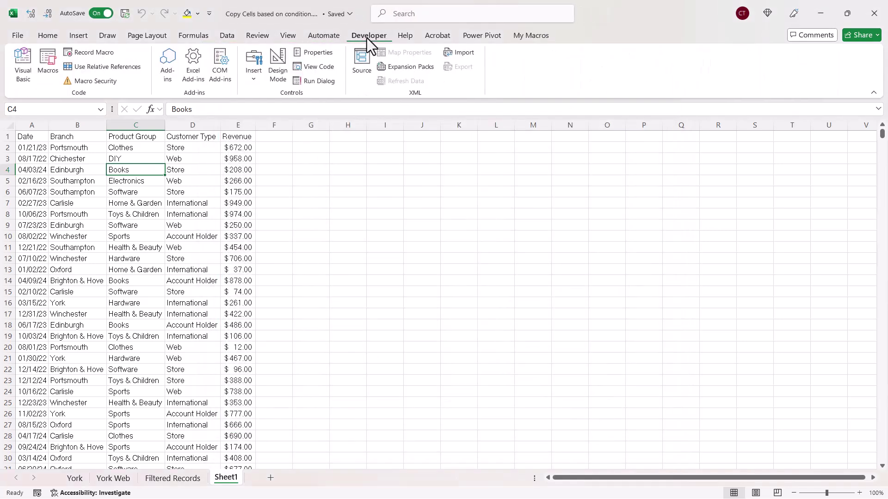
Step: Insert a new module in the VBA editor and paste in the CopyRecordsBasedOnCriteria macro code
{"action": "left_click", "coordinate": [22, 78]}
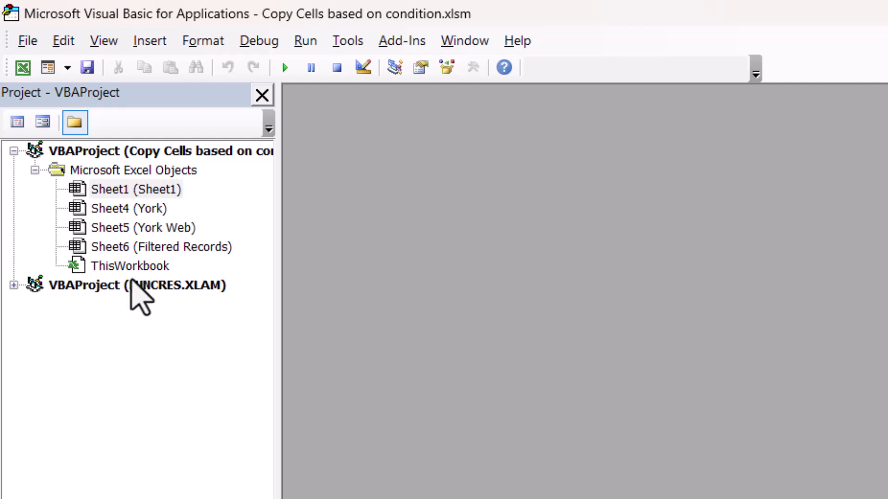
{"action": "left_click", "coordinate": [149, 41]}
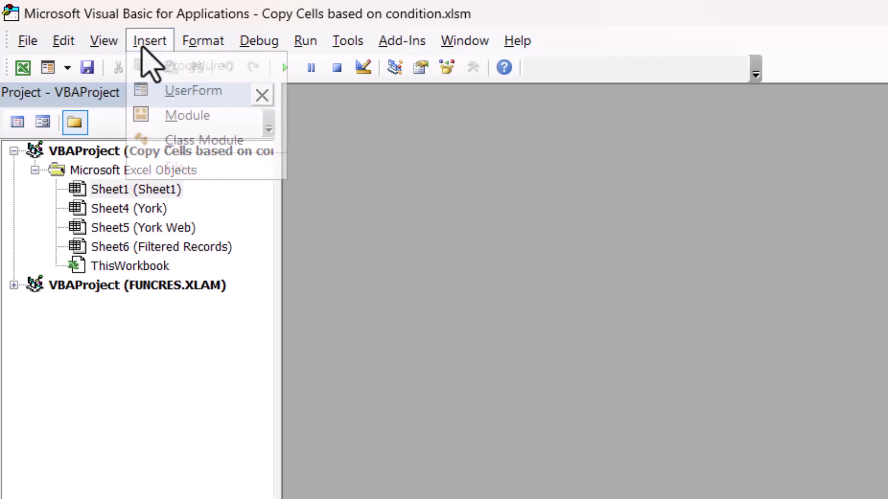
{"action": "left_click", "coordinate": [172, 116]}
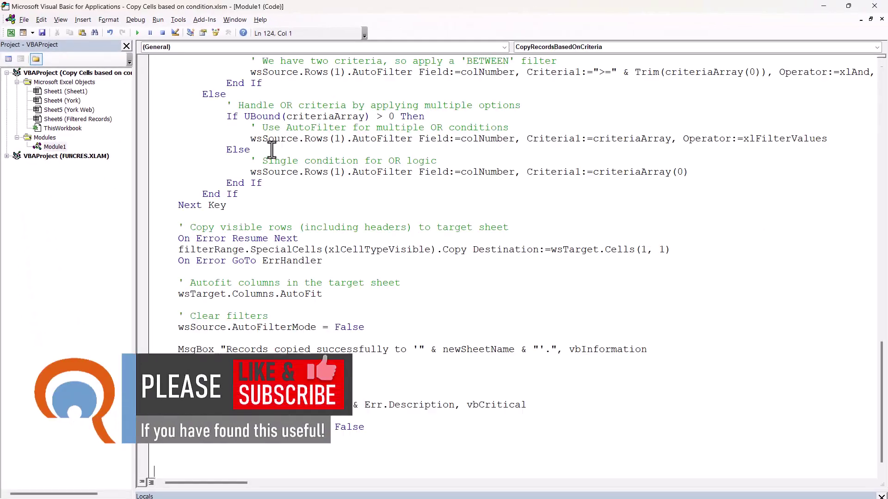
{"action": "key", "text": "ctrl+v"}
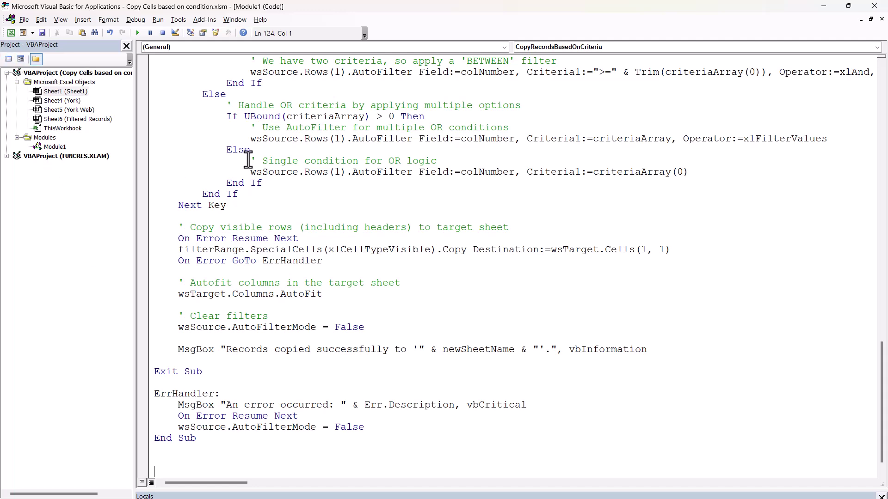
Step: Close the VBA editor, try Record Macro with Personal Macro Workbook storage, cancel, and reopen/close the editor
{"action": "left_click", "coordinate": [875, 7]}
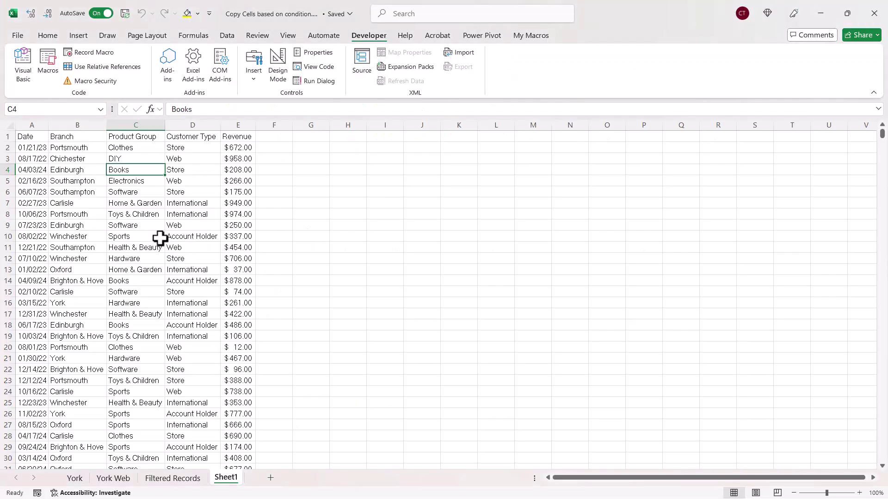
{"action": "left_click", "coordinate": [86, 53]}
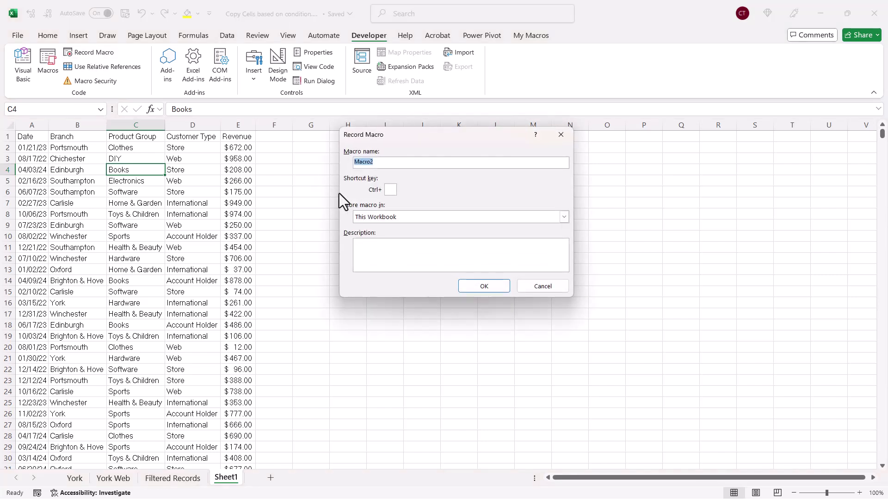
{"action": "left_click", "coordinate": [400, 215]}
{"action": "left_click", "coordinate": [396, 228]}
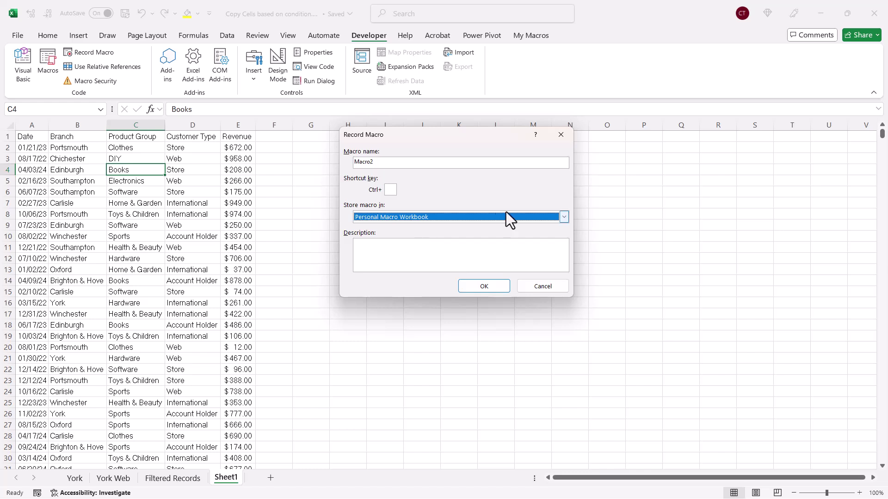
{"action": "left_click", "coordinate": [534, 288]}
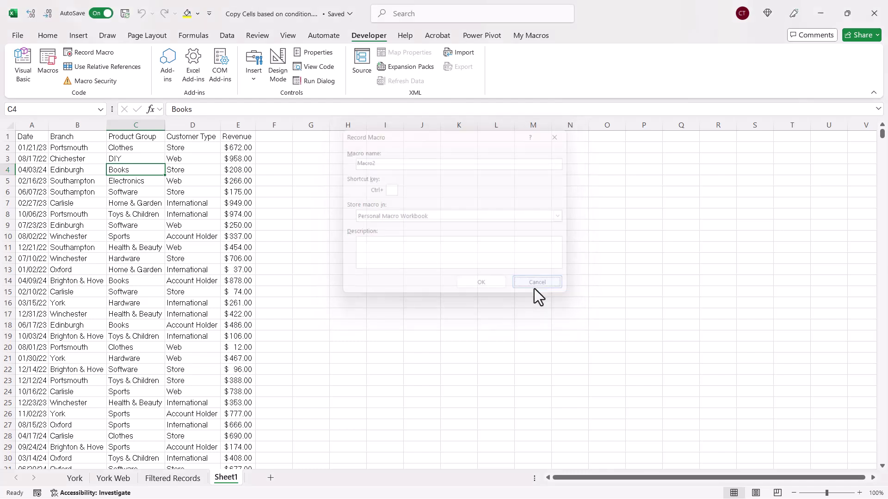
{"action": "left_click", "coordinate": [21, 67]}
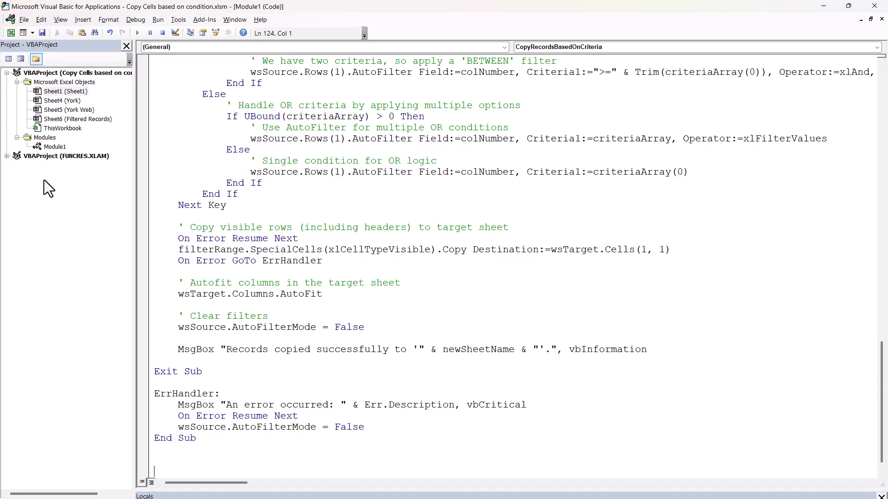
{"action": "left_click", "coordinate": [874, 6]}
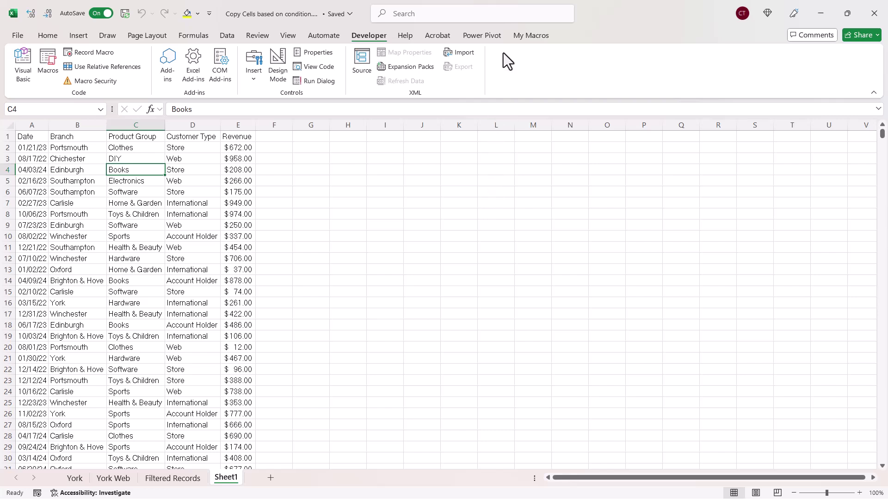
Step: Open the Customize the Ribbon settings from the ribbon's right-click menu
{"action": "left_click", "coordinate": [527, 36]}
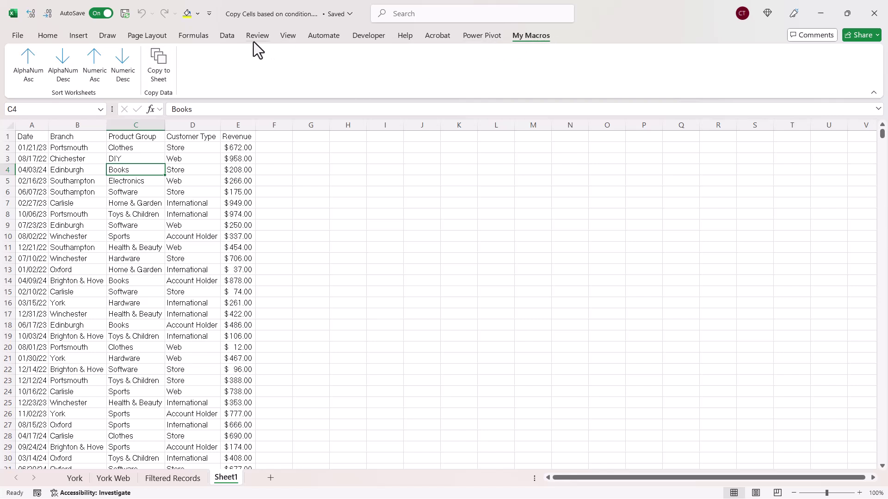
{"action": "left_click", "coordinate": [229, 38]}
{"action": "right_click", "coordinate": [230, 39]}
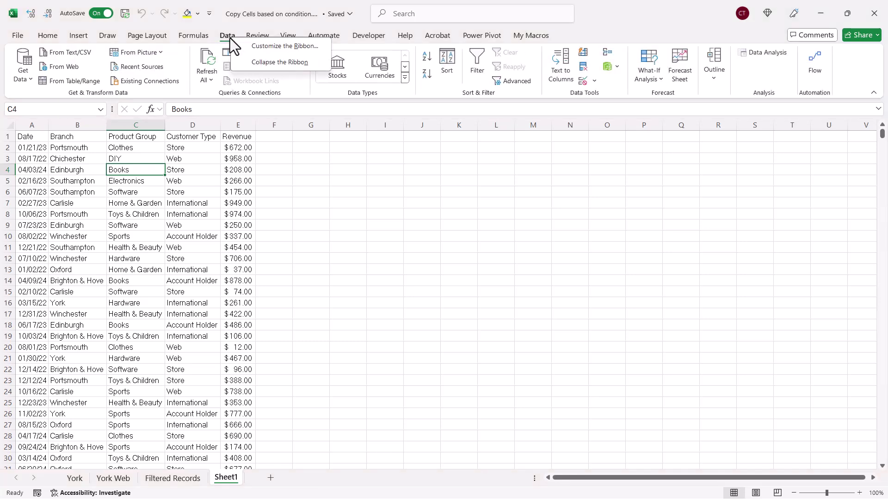
{"action": "left_click", "coordinate": [267, 47]}
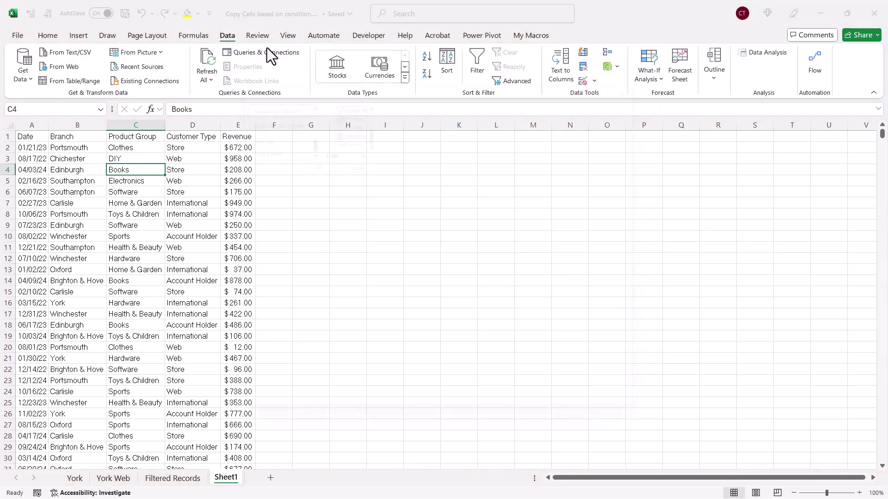
{"action": "scroll", "coordinate": [634, 248], "scroll_direction": "up", "scroll_amount": 2}
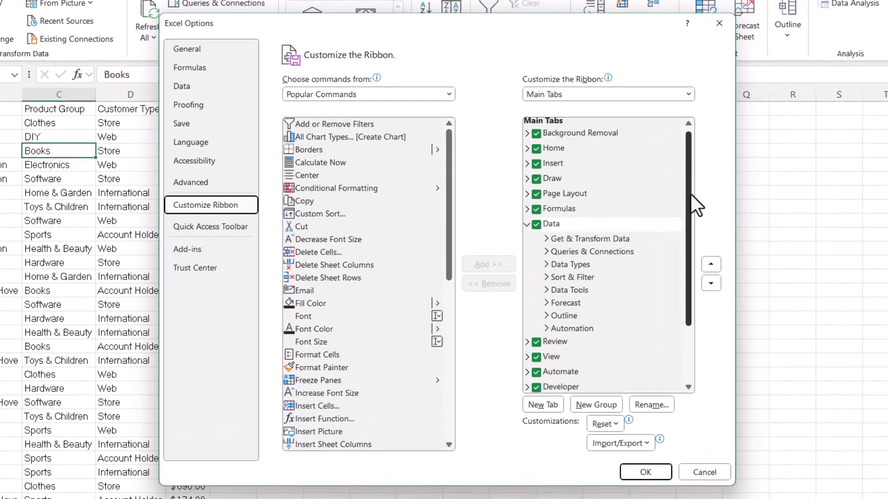
{"action": "scroll", "coordinate": [640, 223], "scroll_direction": "down", "scroll_amount": 1}
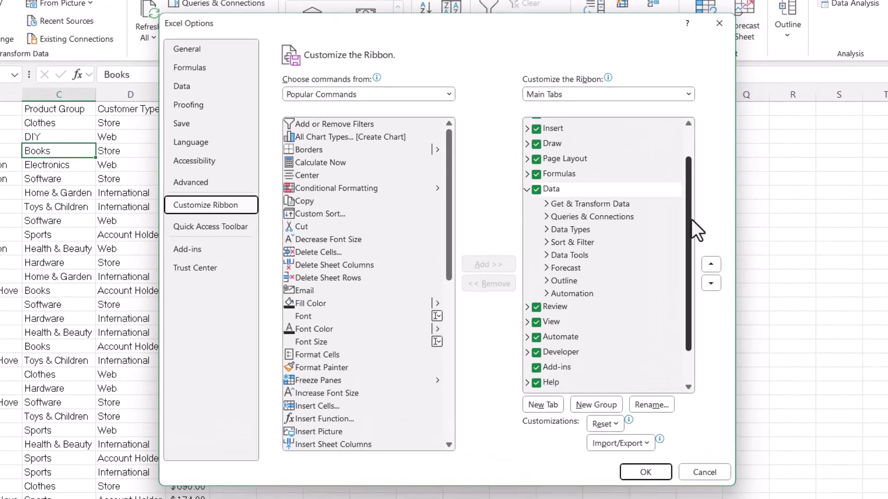
Step: Add a new custom ribbon tab and rename it Macros
{"action": "left_click", "coordinate": [550, 407]}
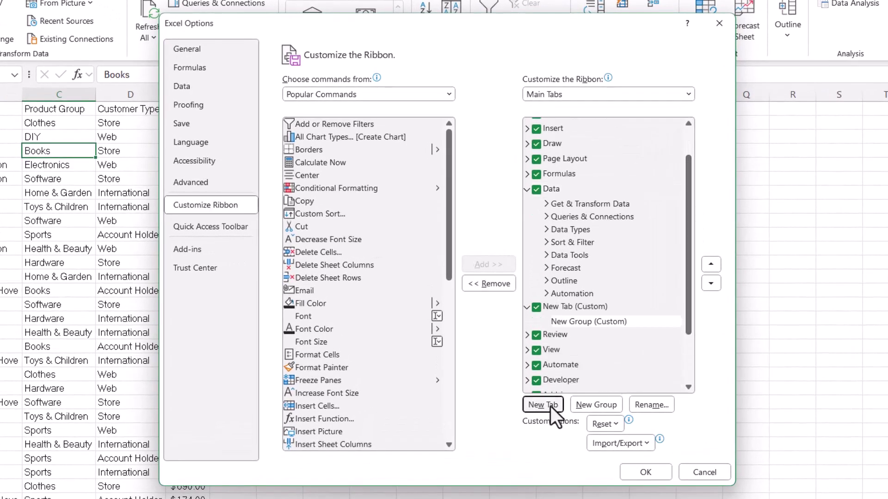
{"action": "left_click", "coordinate": [567, 309]}
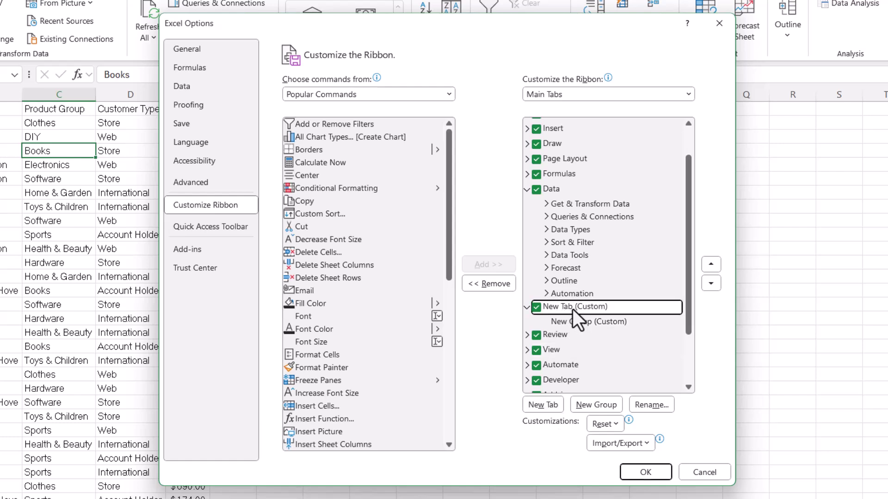
{"action": "left_click", "coordinate": [649, 405]}
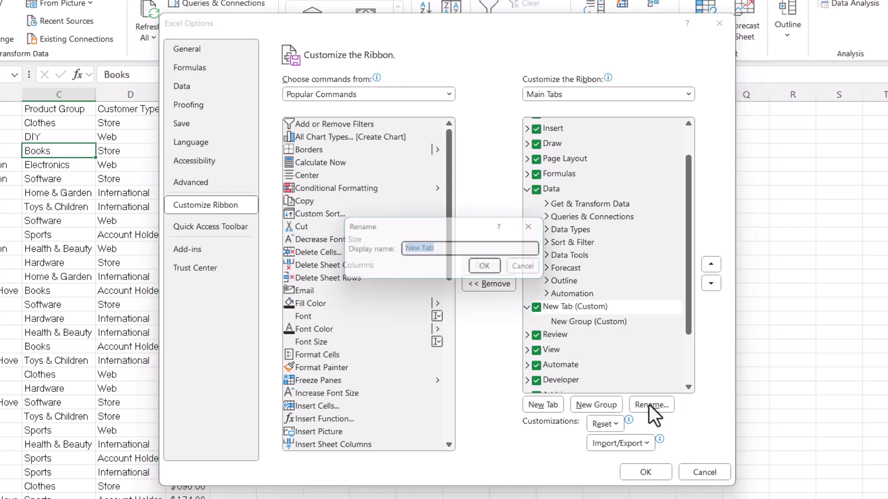
{"action": "type", "text": "Macros"}
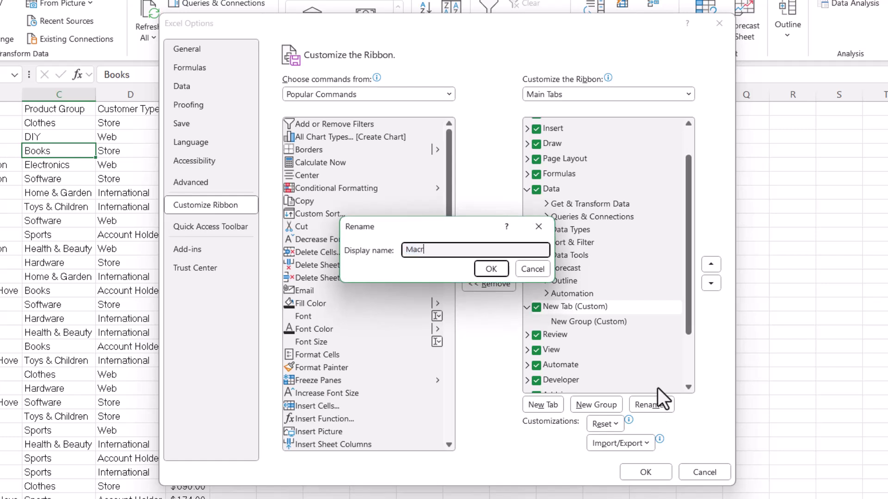
{"action": "left_click", "coordinate": [491, 269]}
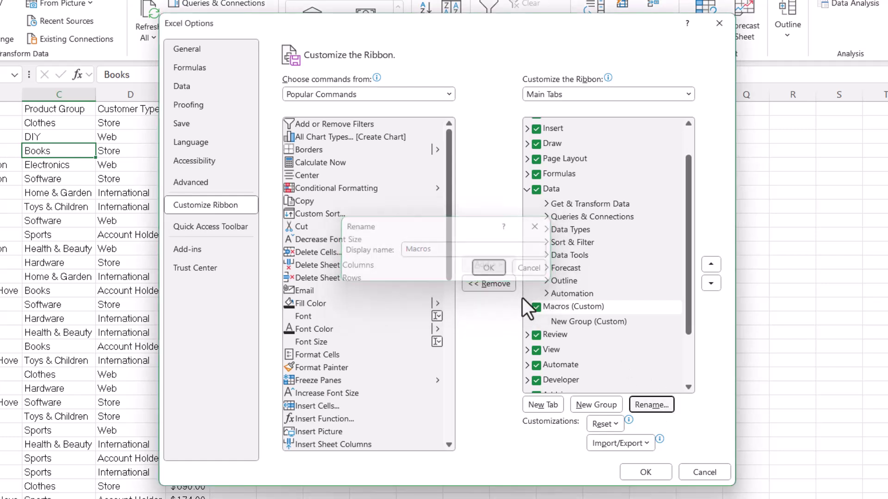
Step: Rename the new group inside the Macros tab to Data
{"action": "left_click", "coordinate": [570, 323]}
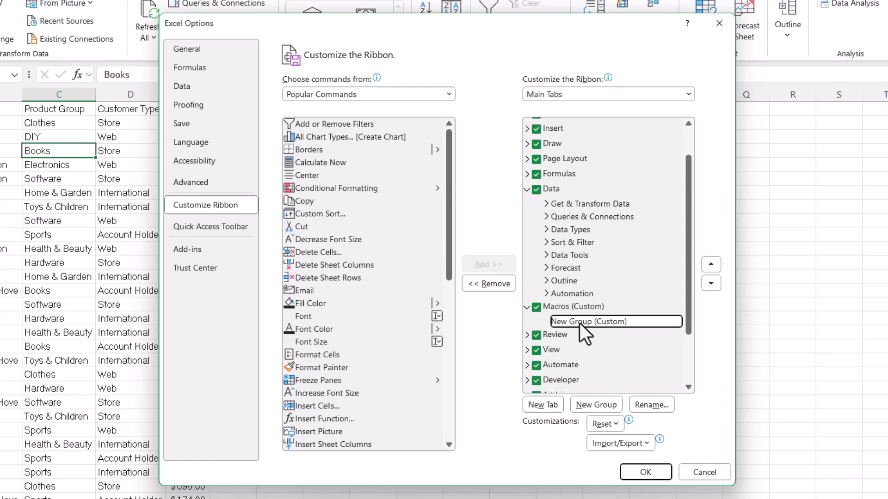
{"action": "left_click", "coordinate": [646, 403]}
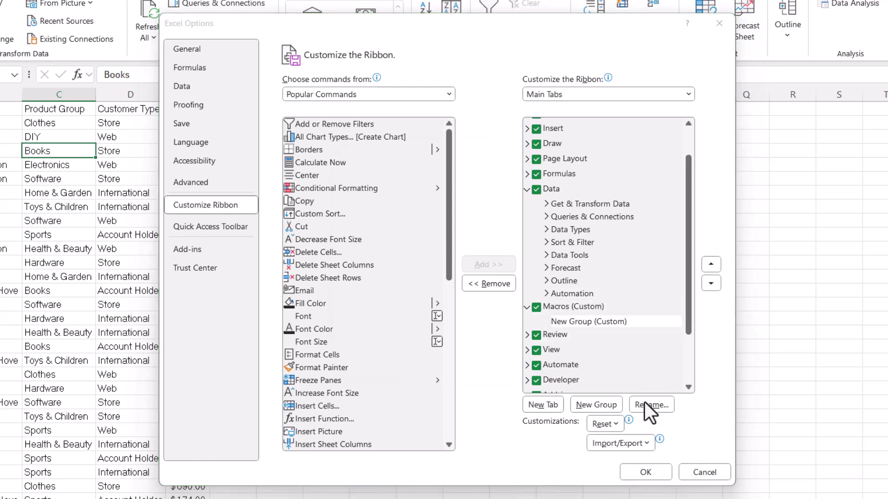
{"action": "type", "text": "Data"}
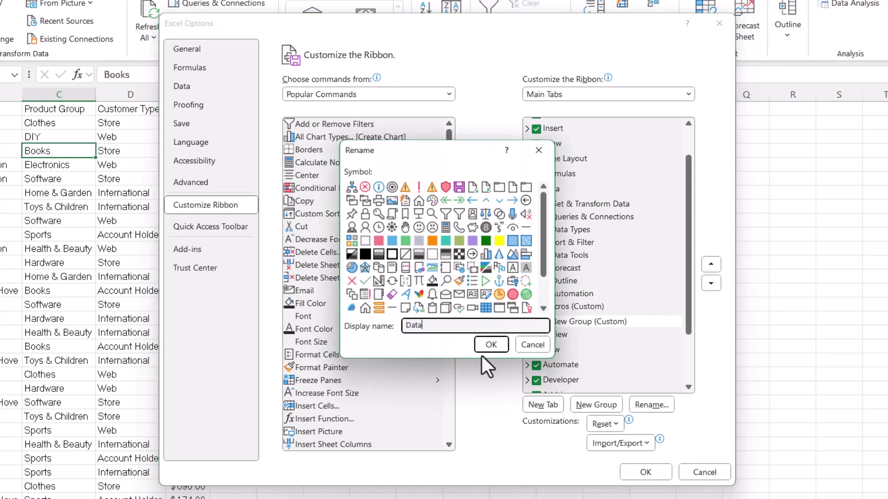
{"action": "left_click", "coordinate": [483, 347]}
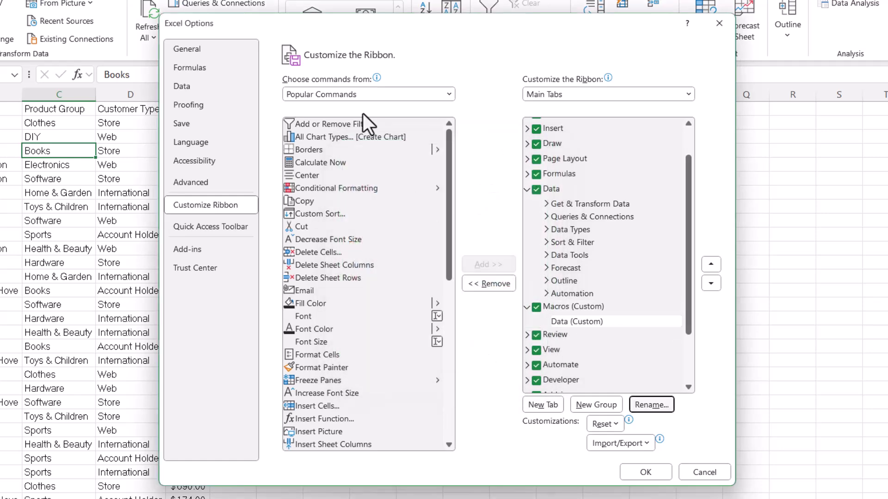
Step: Add the CopyRecordsBasedOnCriteria macro as a command in the Data group
{"action": "mouse_move", "coordinate": [335, 82]}
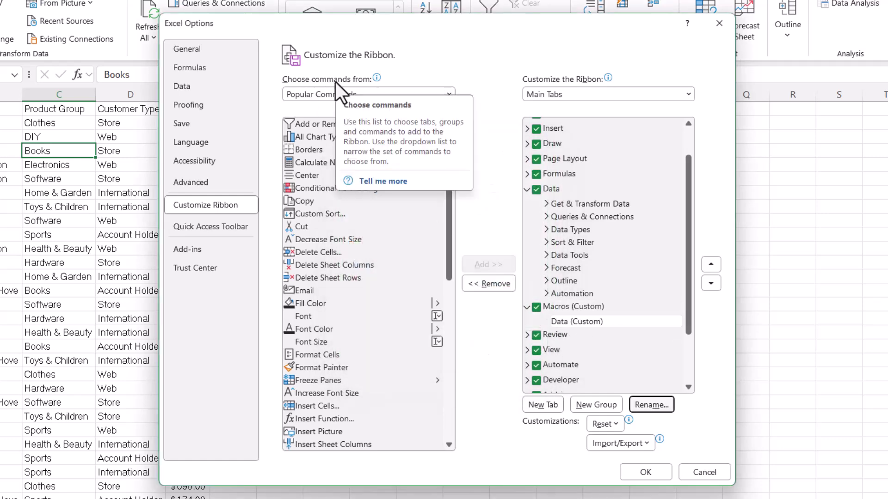
{"action": "left_click", "coordinate": [448, 92]}
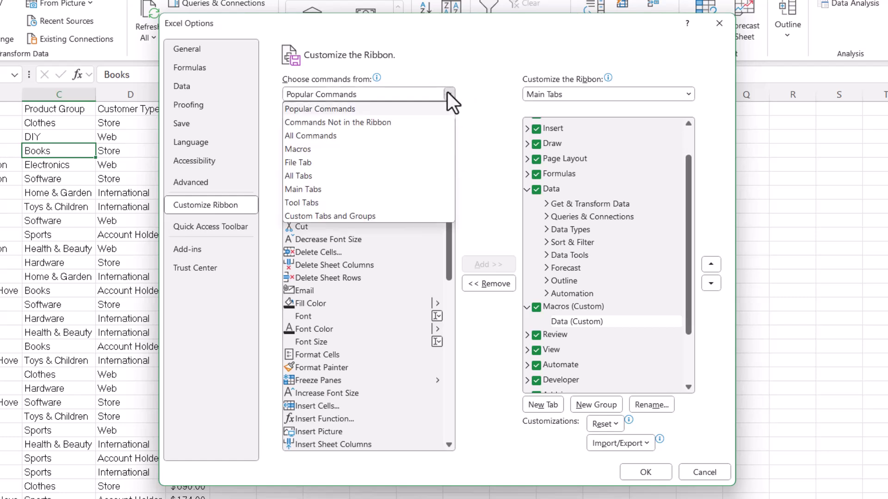
{"action": "left_click", "coordinate": [325, 148]}
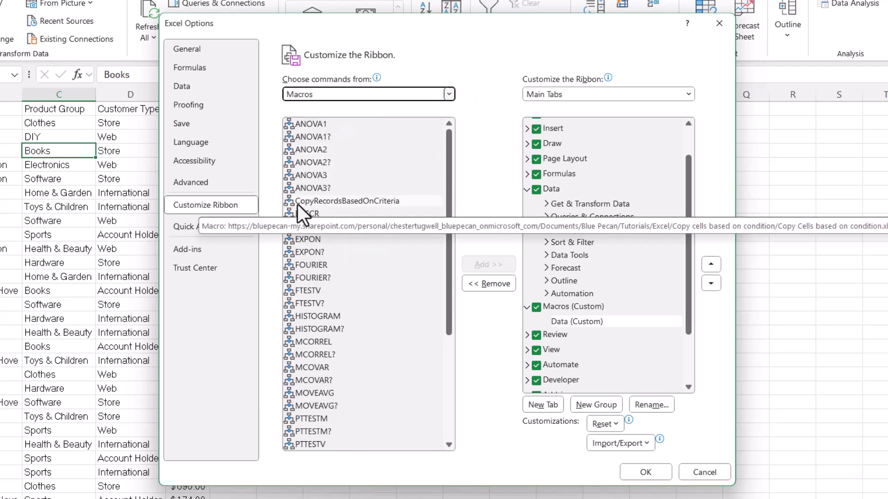
{"action": "left_click", "coordinate": [357, 201]}
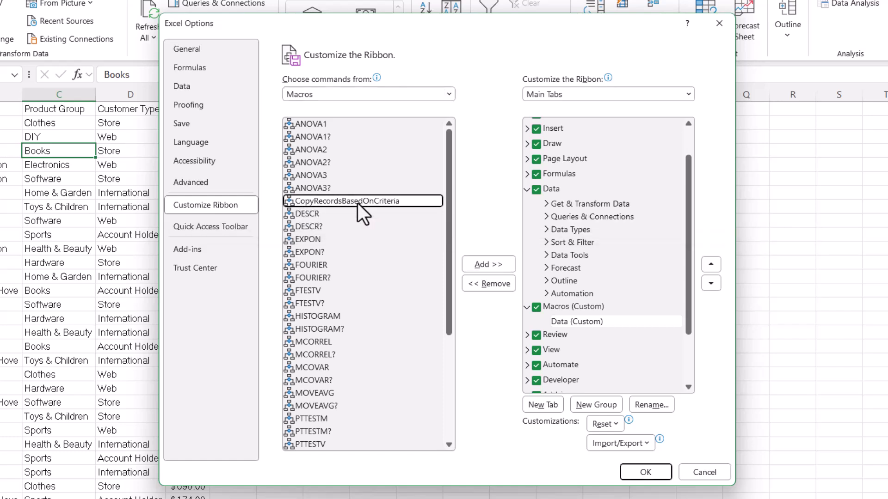
{"action": "left_click", "coordinate": [479, 265]}
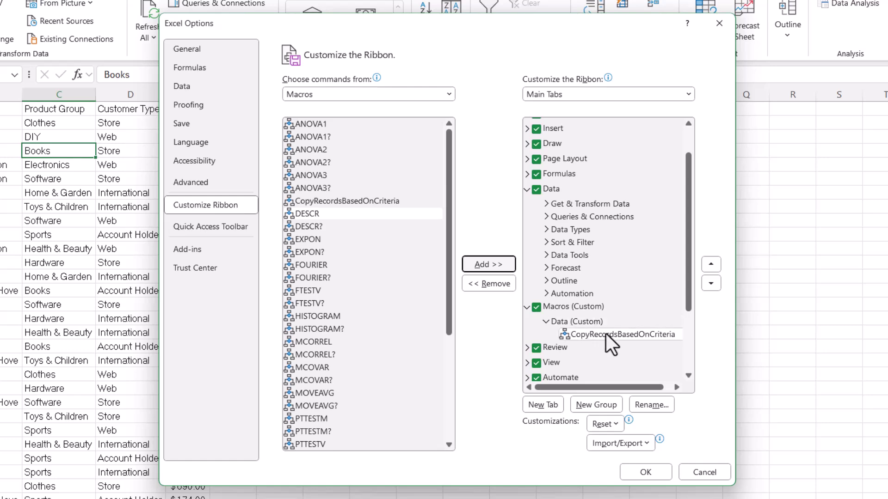
Step: Give the macro command an icon and the name 'Copy Records to Sheet', then apply the changes
{"action": "left_click", "coordinate": [648, 406]}
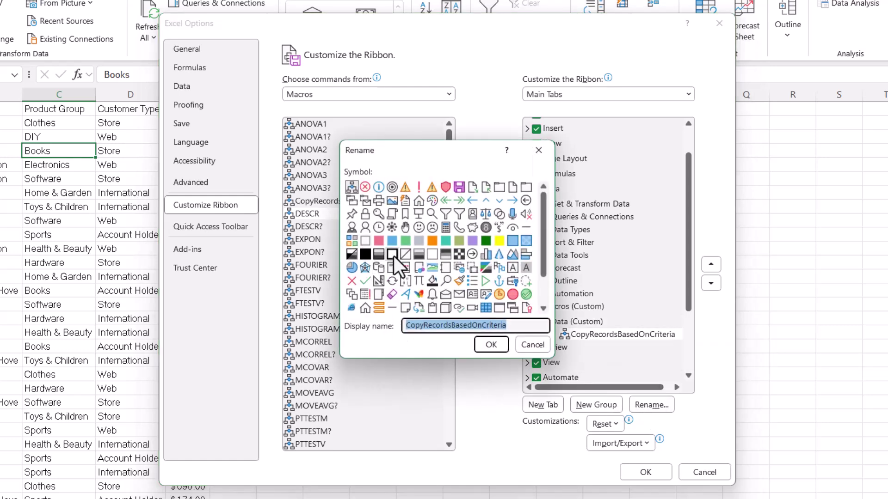
{"action": "left_click_drag", "start_coordinate": [546, 268], "coordinate": [547, 288]}
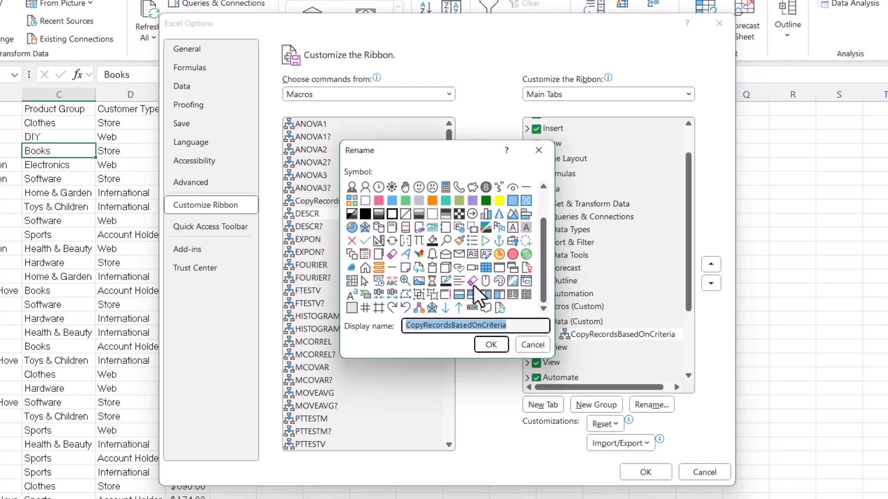
{"action": "left_click", "coordinate": [352, 254]}
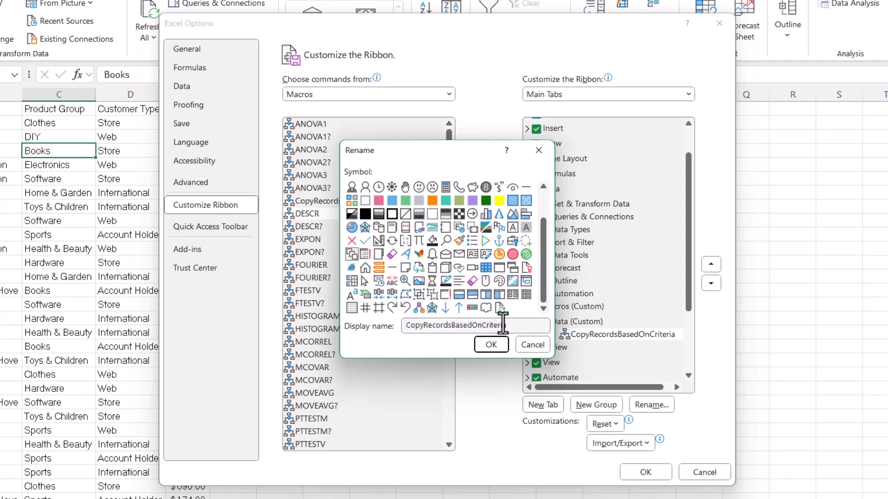
{"action": "left_click_drag", "start_coordinate": [446, 319], "coordinate": [531, 334]}
{"action": "type", "text": "Copy Records to Sheet"}
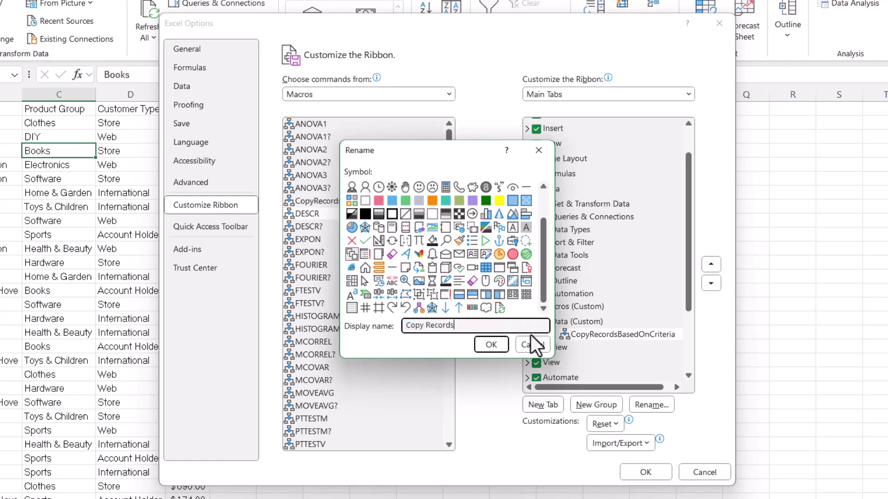
{"action": "left_click", "coordinate": [492, 343]}
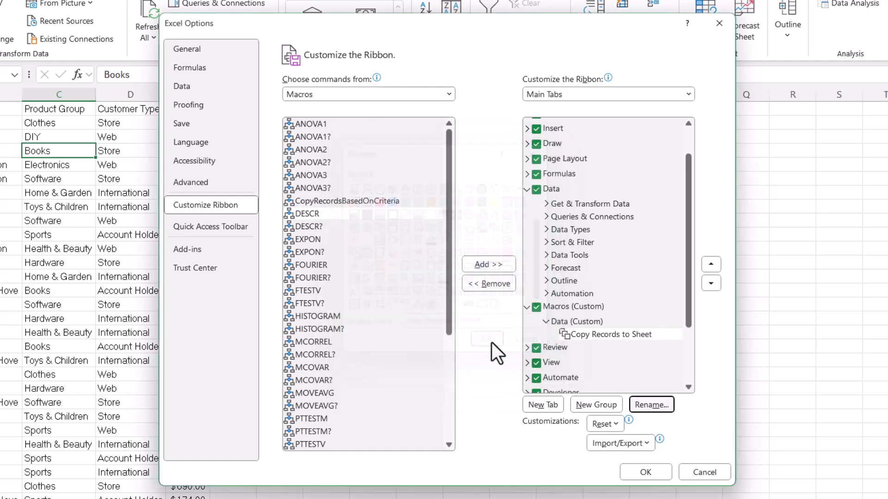
{"action": "left_click", "coordinate": [644, 471]}
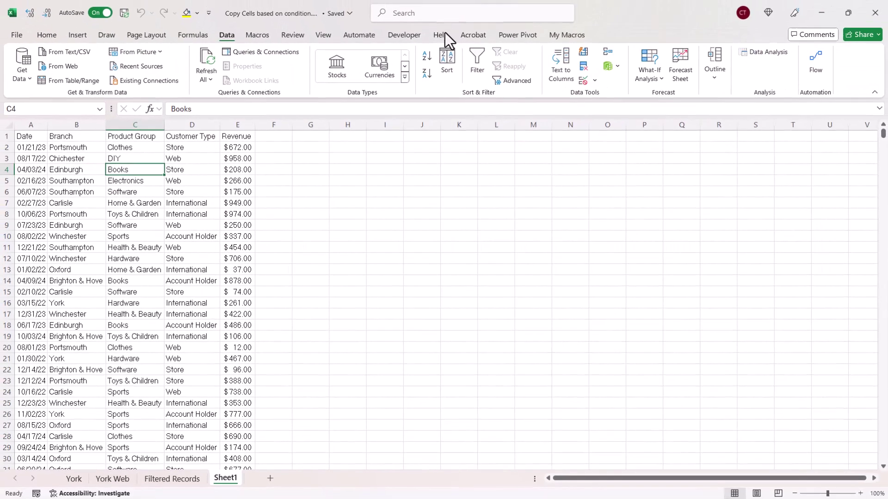
{"action": "left_click", "coordinate": [259, 37]}
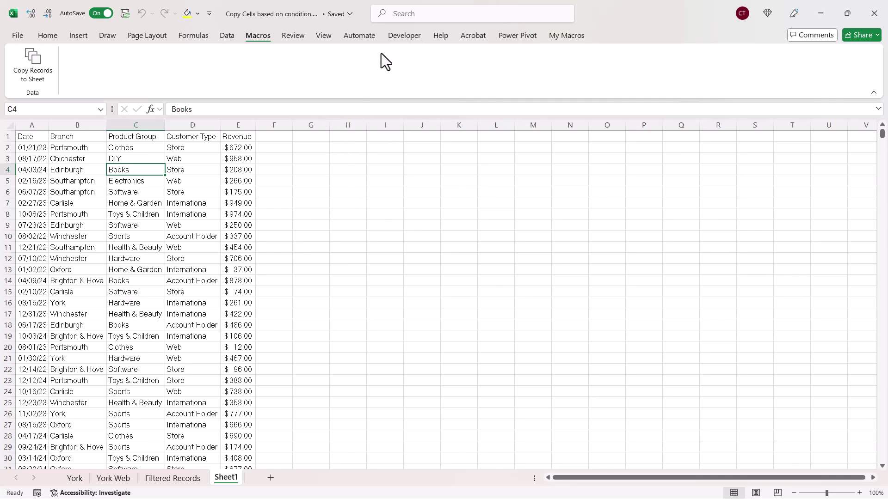
Step: Draw a form-control button beside the data, assigned to CopyRecordsBasedOnCriteria
{"action": "left_click", "coordinate": [402, 36]}
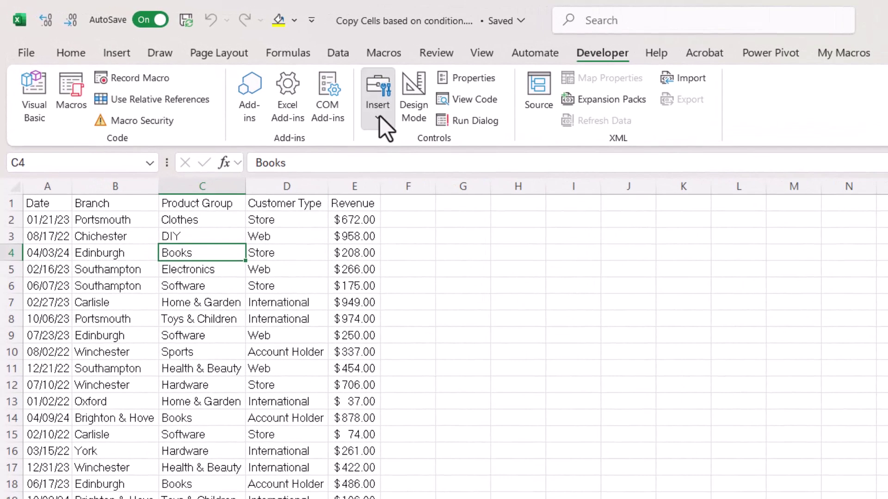
{"action": "left_click", "coordinate": [253, 76]}
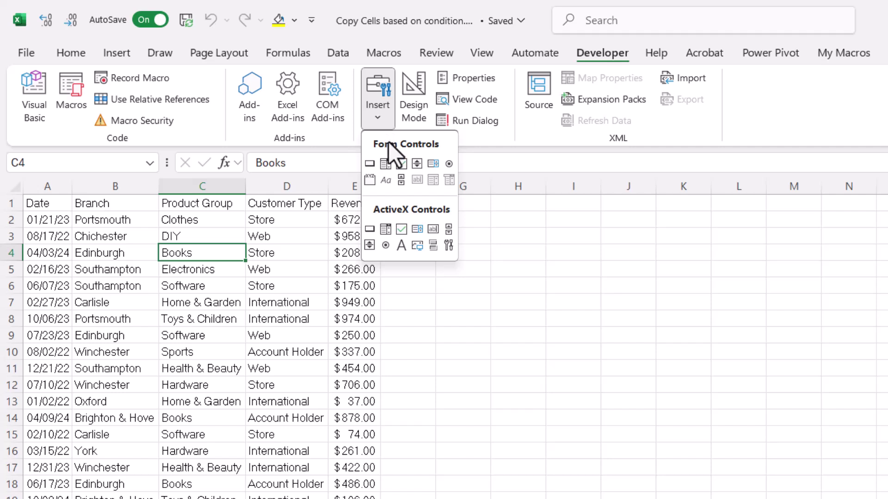
{"action": "left_click", "coordinate": [373, 165]}
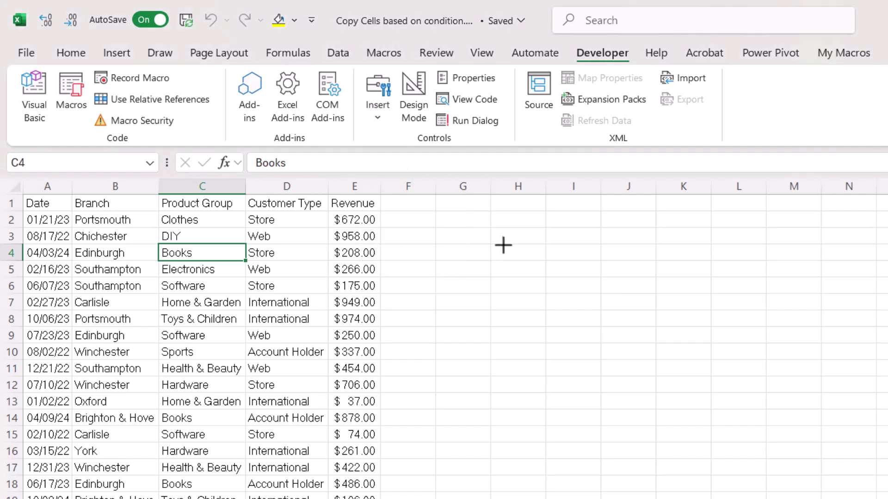
{"action": "left_click_drag", "start_coordinate": [502, 242], "coordinate": [666, 306]}
{"action": "left_click", "coordinate": [615, 227]}
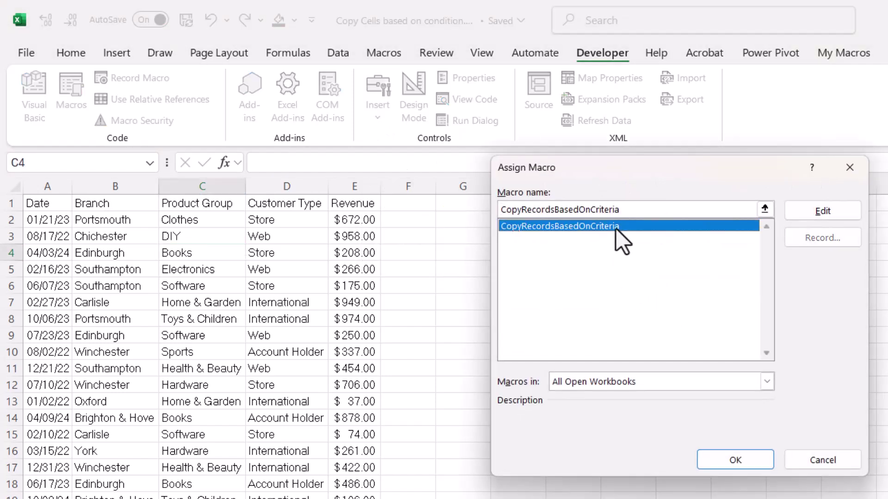
{"action": "left_click", "coordinate": [724, 459]}
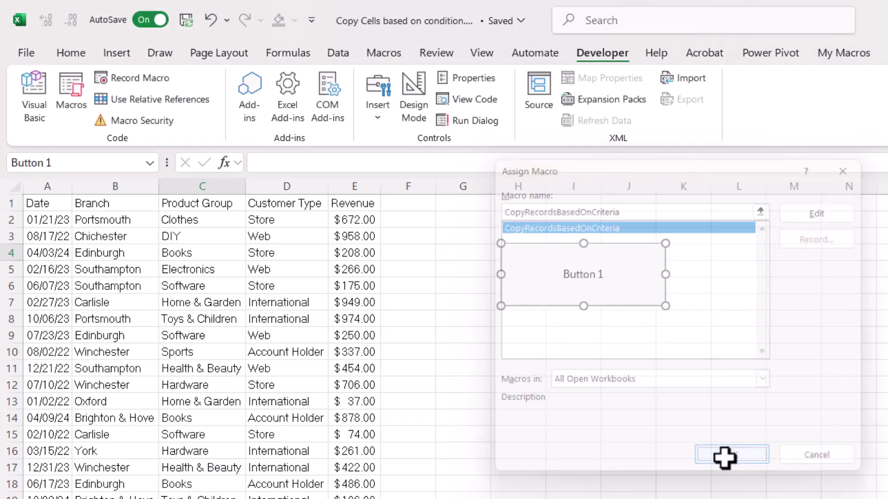
Step: Relabel the button from Button 1 to 'Copy Records'
{"action": "left_click", "coordinate": [575, 275]}
{"action": "key", "text": "Delete"}
{"action": "key", "text": "Delete"}
{"action": "key", "text": "Delete"}
{"action": "key", "text": "Delete"}
{"action": "key", "text": "Delete"}
{"action": "key", "text": "Delete"}
{"action": "key", "text": "Delete"}
{"action": "key", "text": "Delete"}
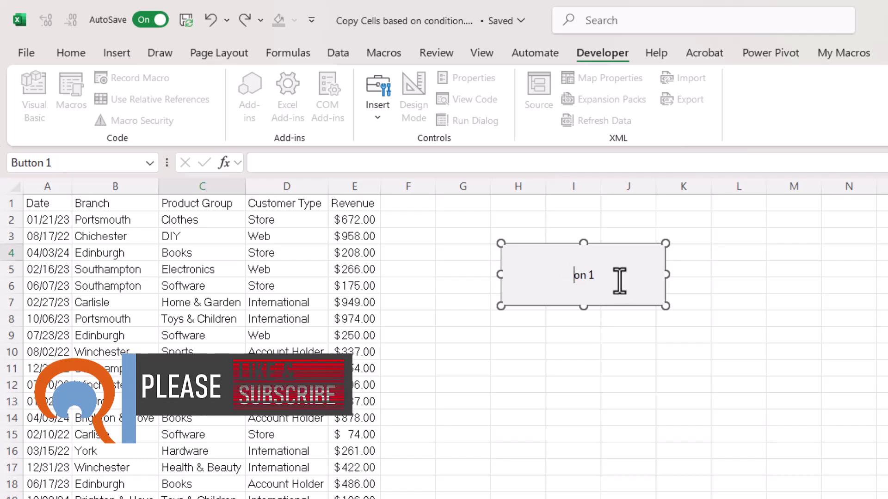
{"action": "type", "text": "Cop"}
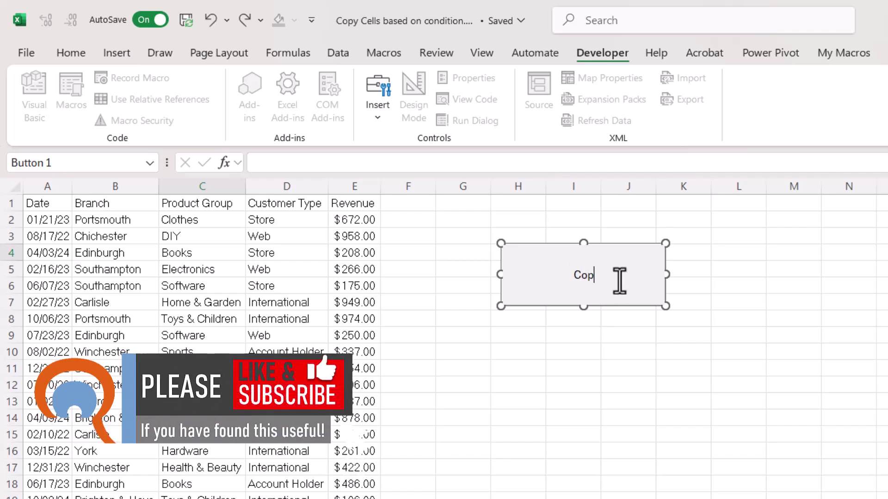
{"action": "type", "text": "y Records"}
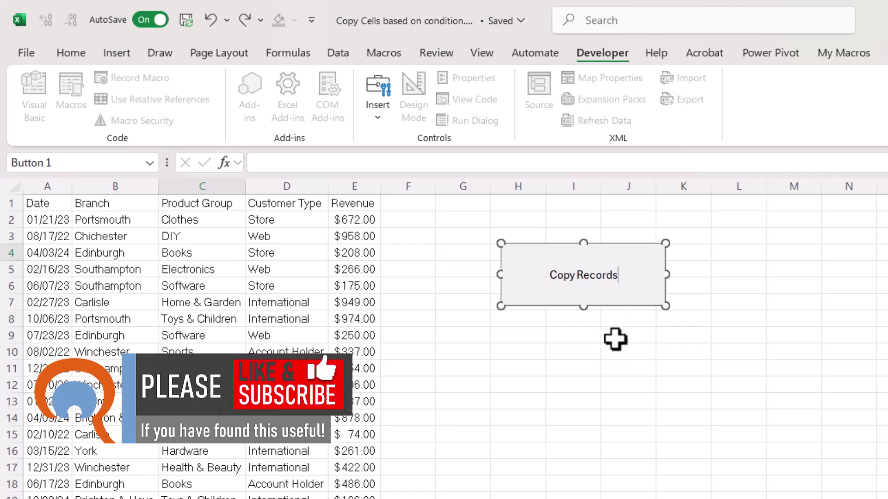
{"action": "left_click", "coordinate": [615, 339]}
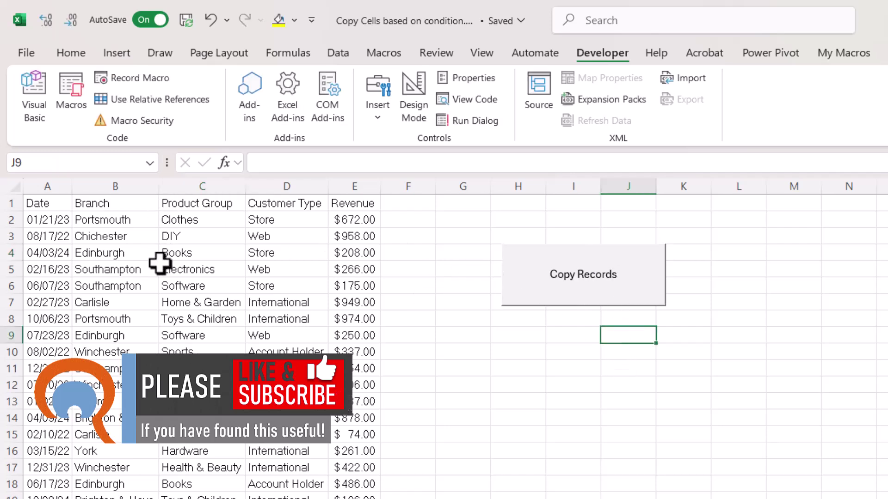
Step: Test the Copy Records button from cell C5, then cancel the criterion prompt and message
{"action": "left_click", "coordinate": [172, 269]}
{"action": "left_click", "coordinate": [587, 273]}
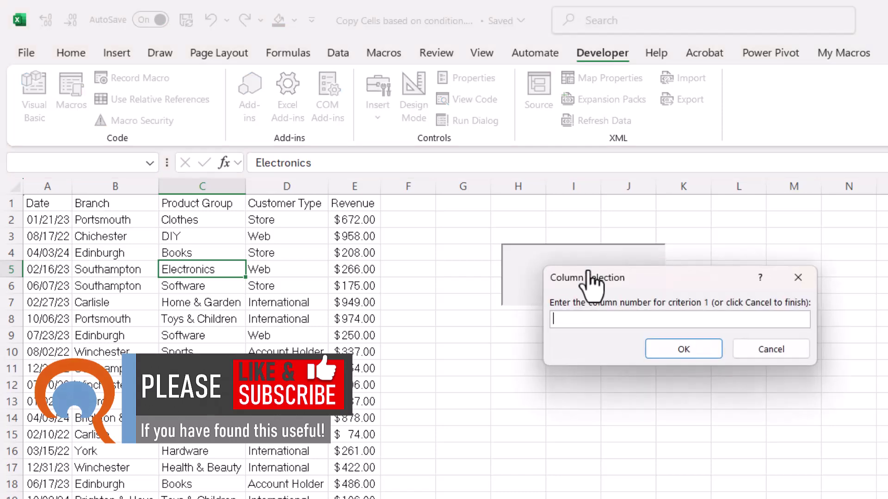
{"action": "left_click", "coordinate": [782, 349]}
{"action": "left_click", "coordinate": [741, 441]}
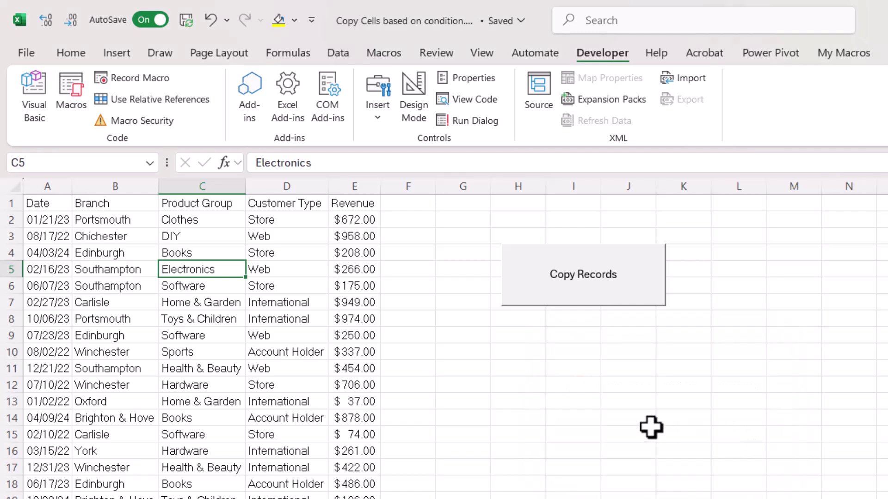
Step: Assign the Ctrl+Shift+C shortcut to CopyRecordsBasedOnCriteria in the macro options
{"action": "left_click", "coordinate": [70, 98]}
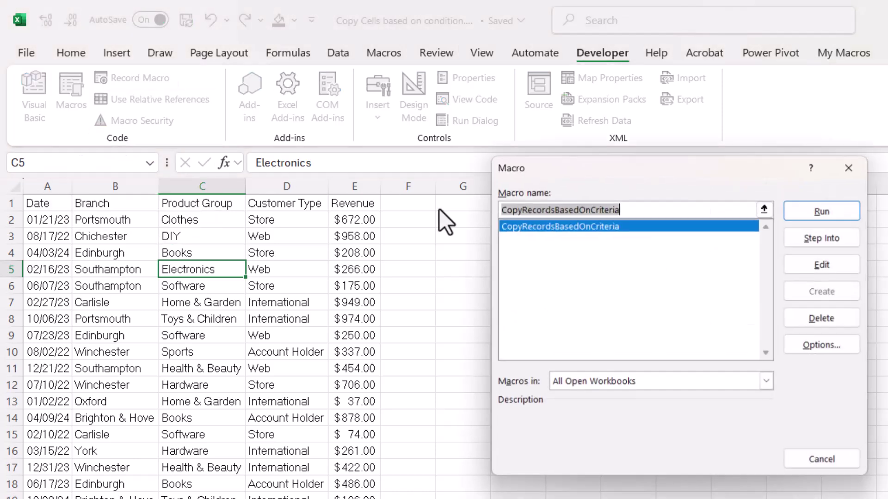
{"action": "left_click", "coordinate": [820, 346]}
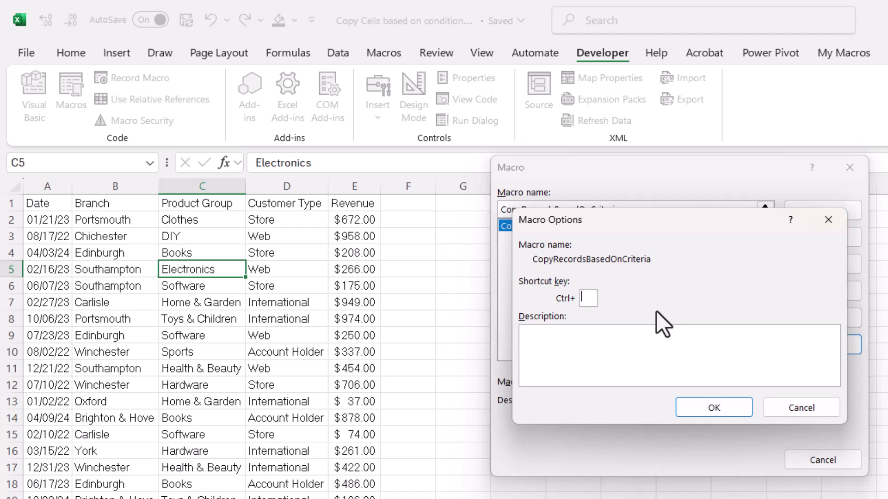
{"action": "type", "text": "C"}
{"action": "left_click", "coordinate": [712, 407]}
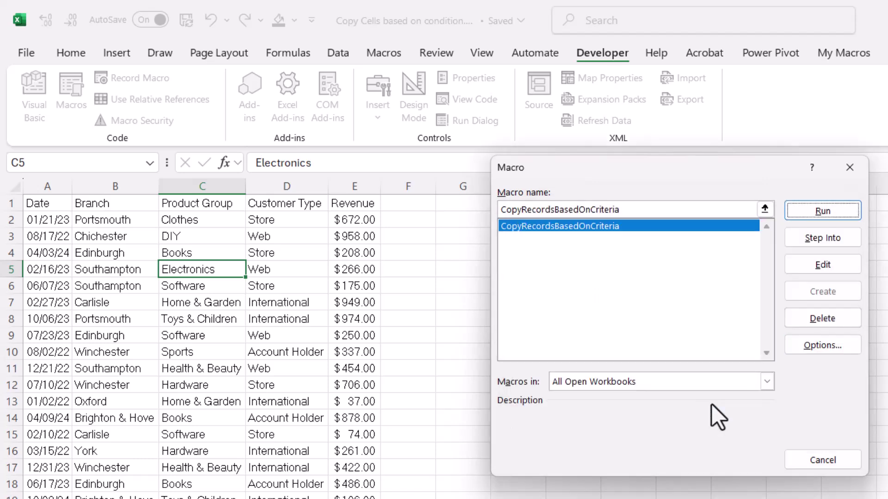
{"action": "left_click", "coordinate": [850, 168]}
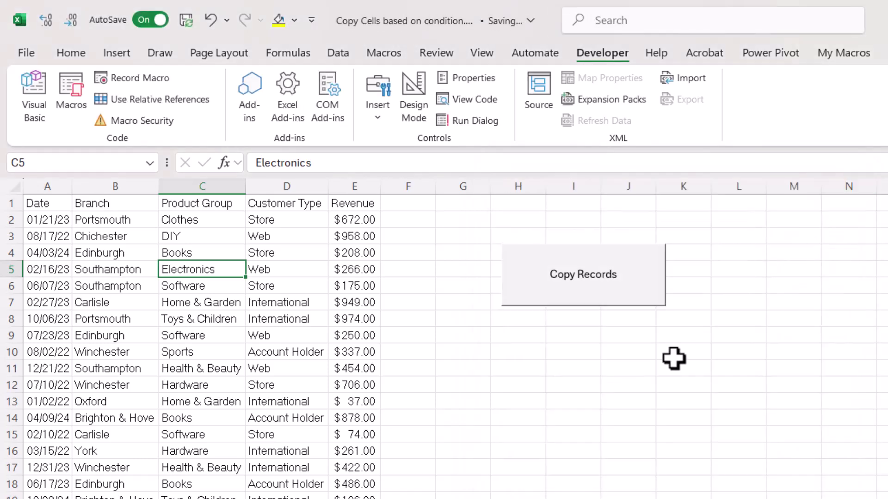
Step: Test Ctrl+Shift+C, then cancel the criterion prompt and dismiss the no-criteria message
{"action": "key", "text": "ctrl+shift+c"}
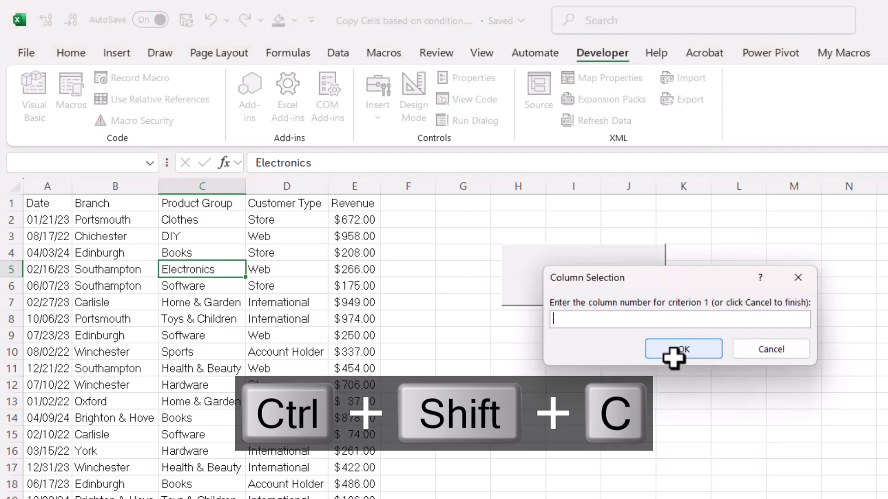
{"action": "left_click", "coordinate": [770, 356]}
{"action": "left_click", "coordinate": [767, 437]}
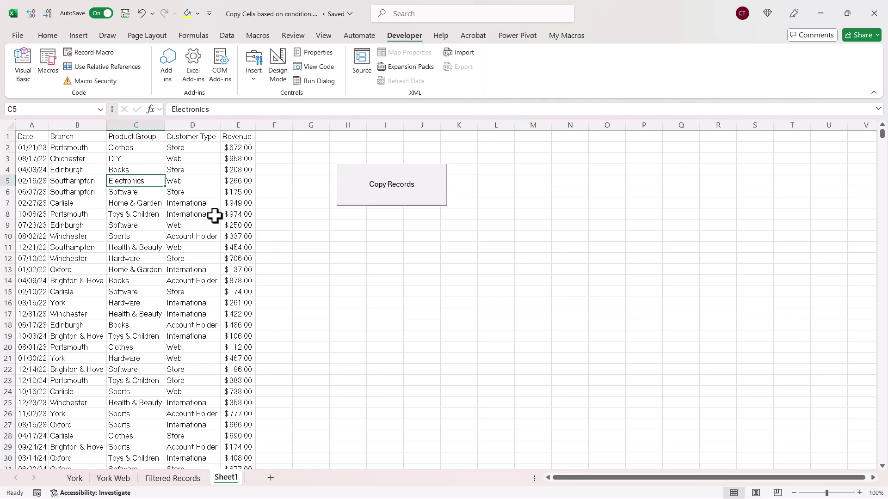
Step: Open File > Save a Copy with Excel Macro-Enabled Workbook (*.xlsm) chosen as the format
{"action": "left_click", "coordinate": [18, 36]}
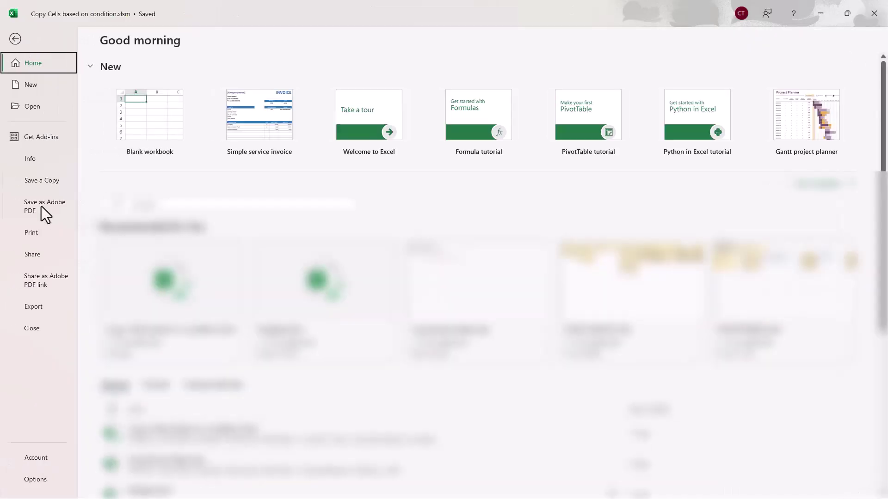
{"action": "left_click", "coordinate": [41, 184]}
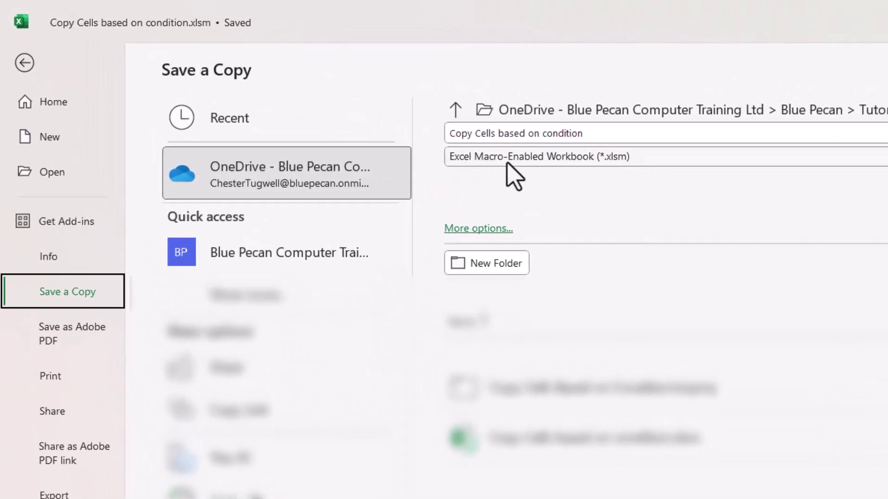
{"action": "left_click", "coordinate": [644, 160]}
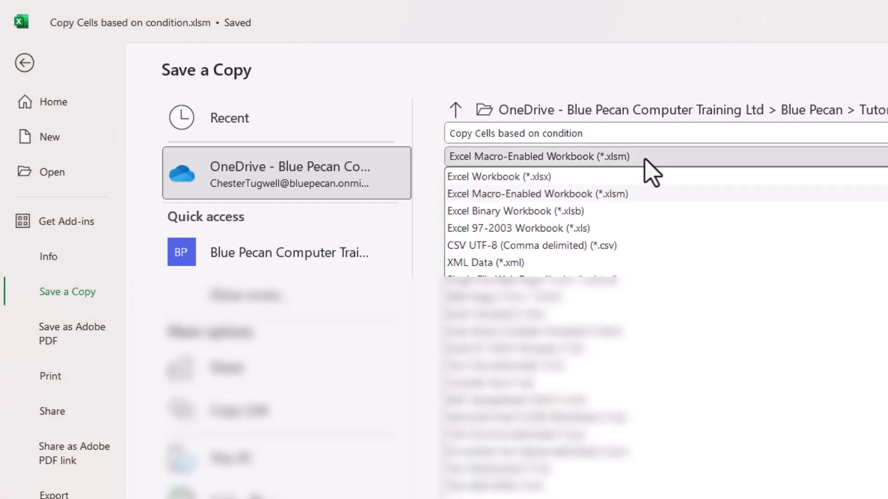
{"action": "left_click", "coordinate": [551, 194]}
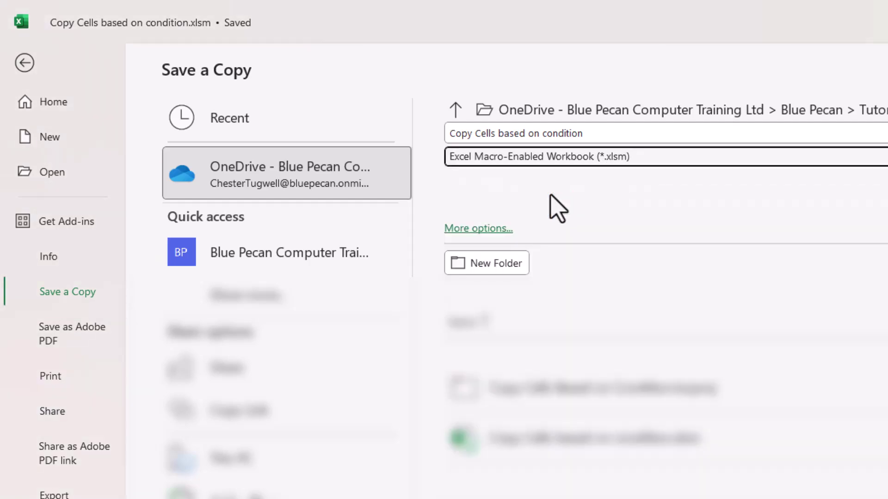
{"action": "left_click", "coordinate": [670, 160]}
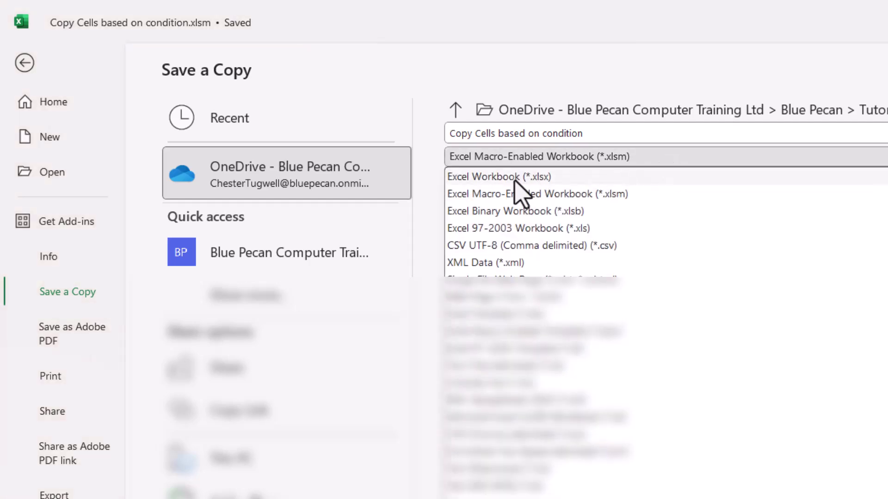
{"action": "left_click", "coordinate": [536, 195]}
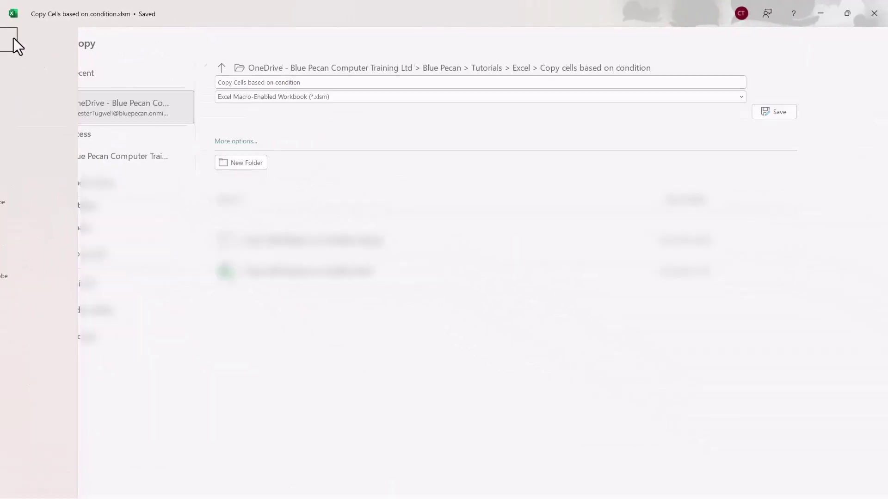
Step: Go back from the Save a Copy page to the worksheet
{"action": "left_click", "coordinate": [19, 50]}
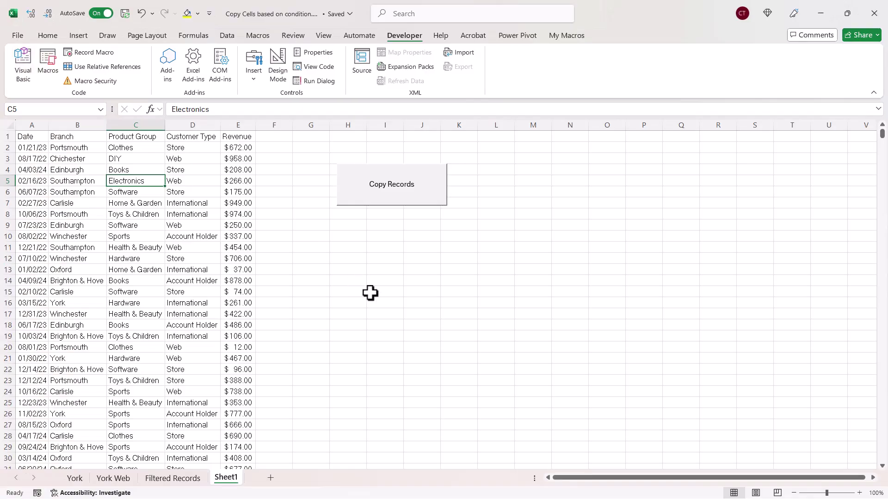